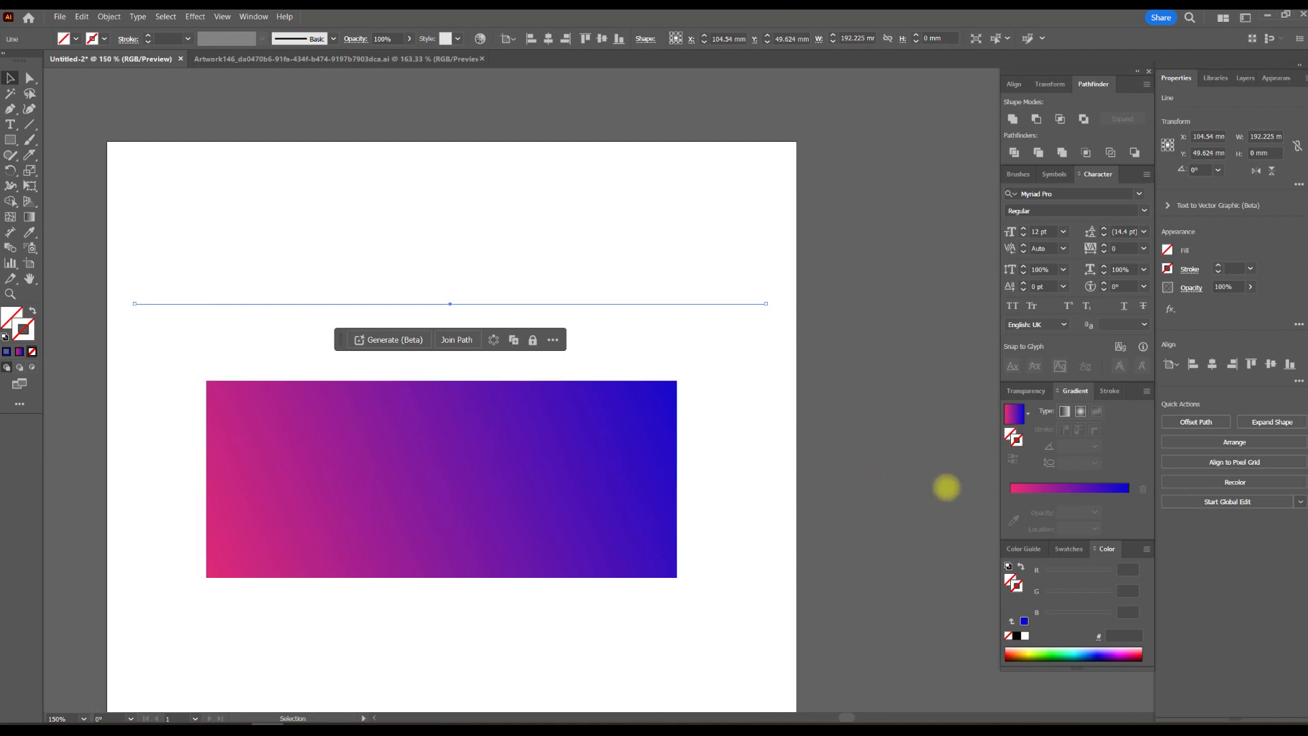
Apply the pink-to-blue gradient to the line's stroke and rotate the line 180° so the blue end is at the left.
left_click(1083, 486)
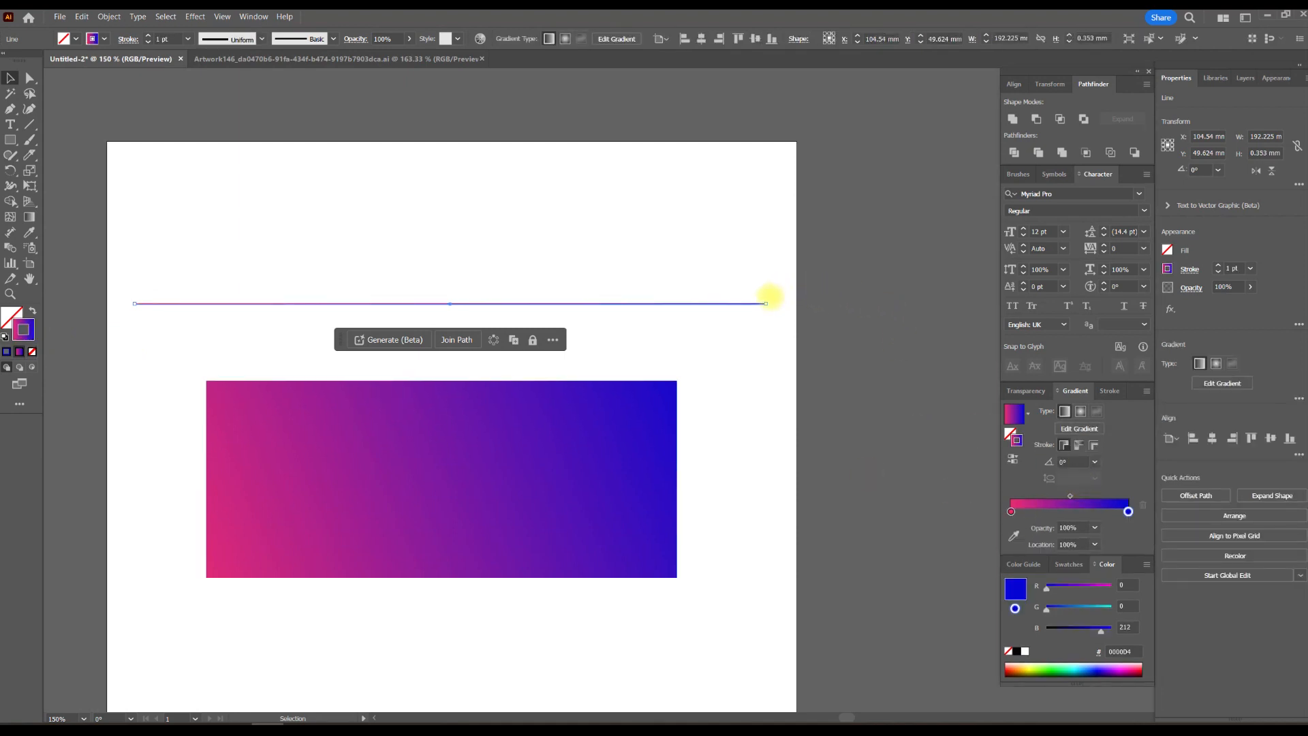
left_click_drag(766, 302, 263, 281)
left_click(520, 293)
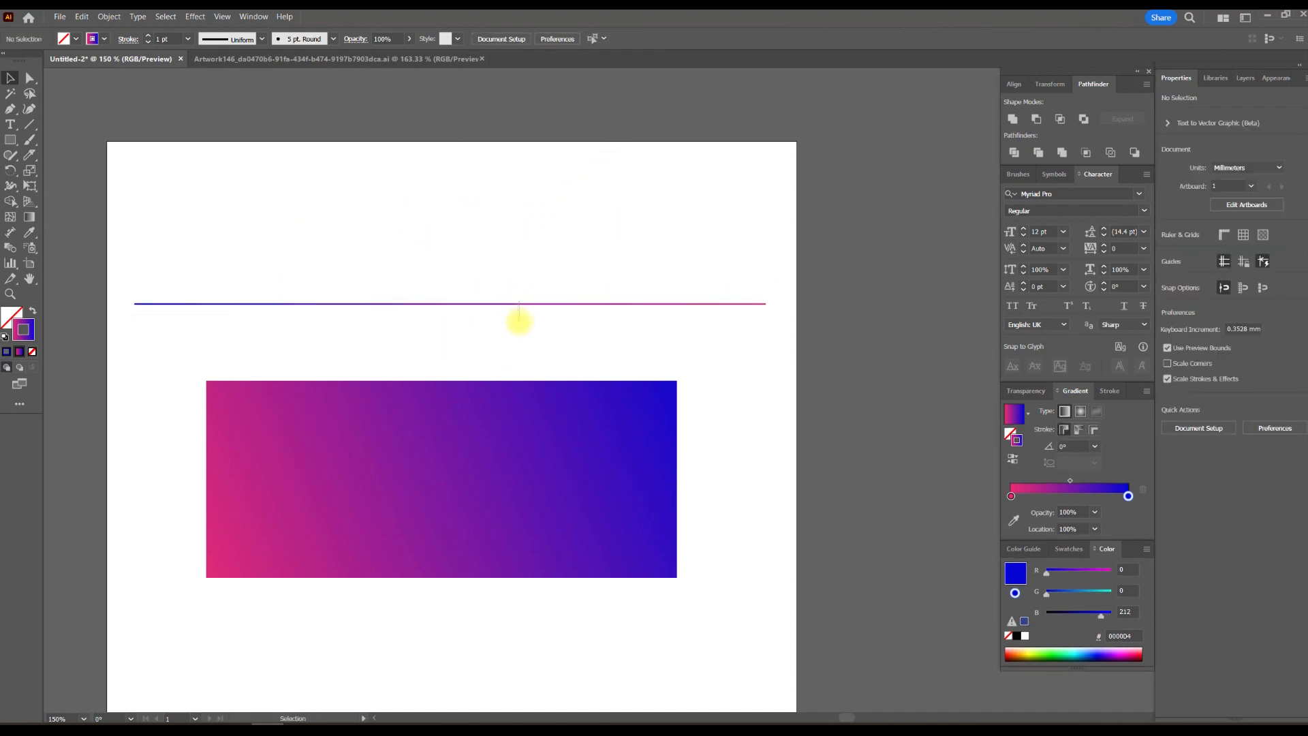
Move the gradient line up to about Y 36 mm and set its stroke weight to 0.5 pt.
left_click(521, 304)
left_click_drag(522, 304, 541, 444)
scroll(541, 447, "up", 7)
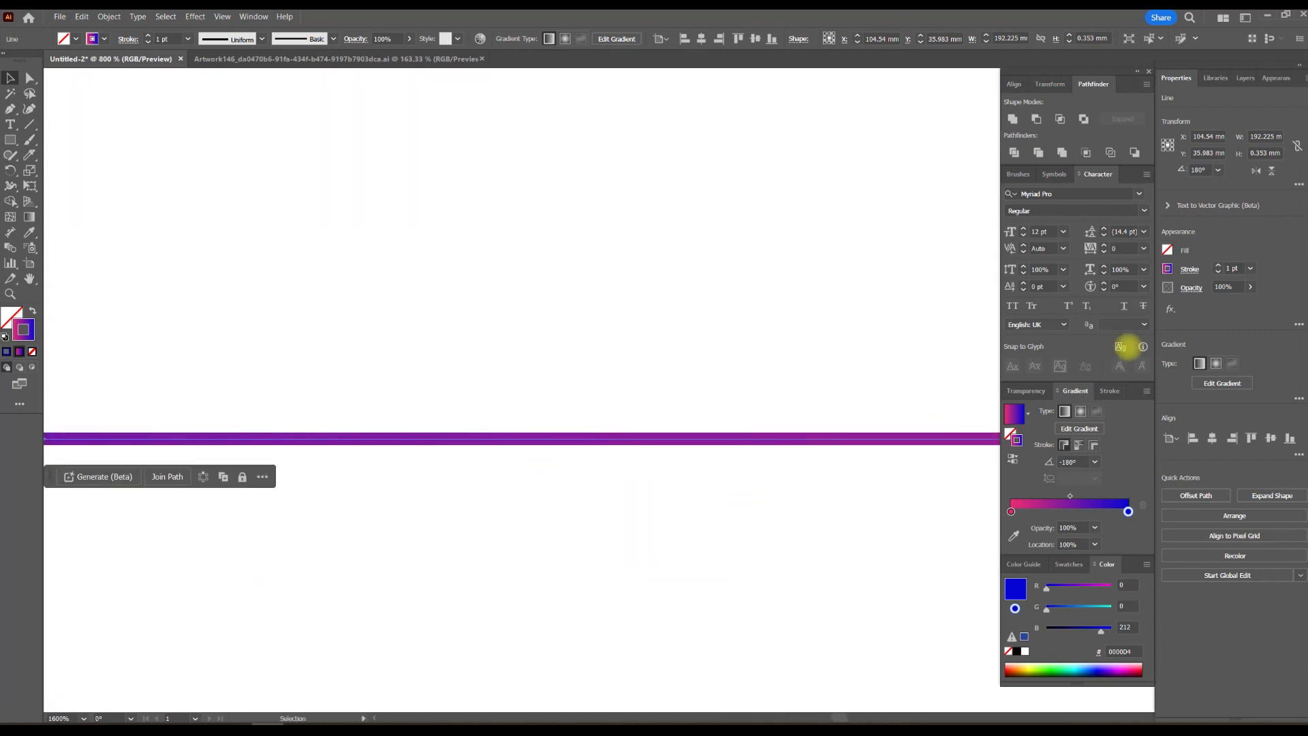
left_click(1110, 391)
left_click(1049, 413)
left_click(1049, 413)
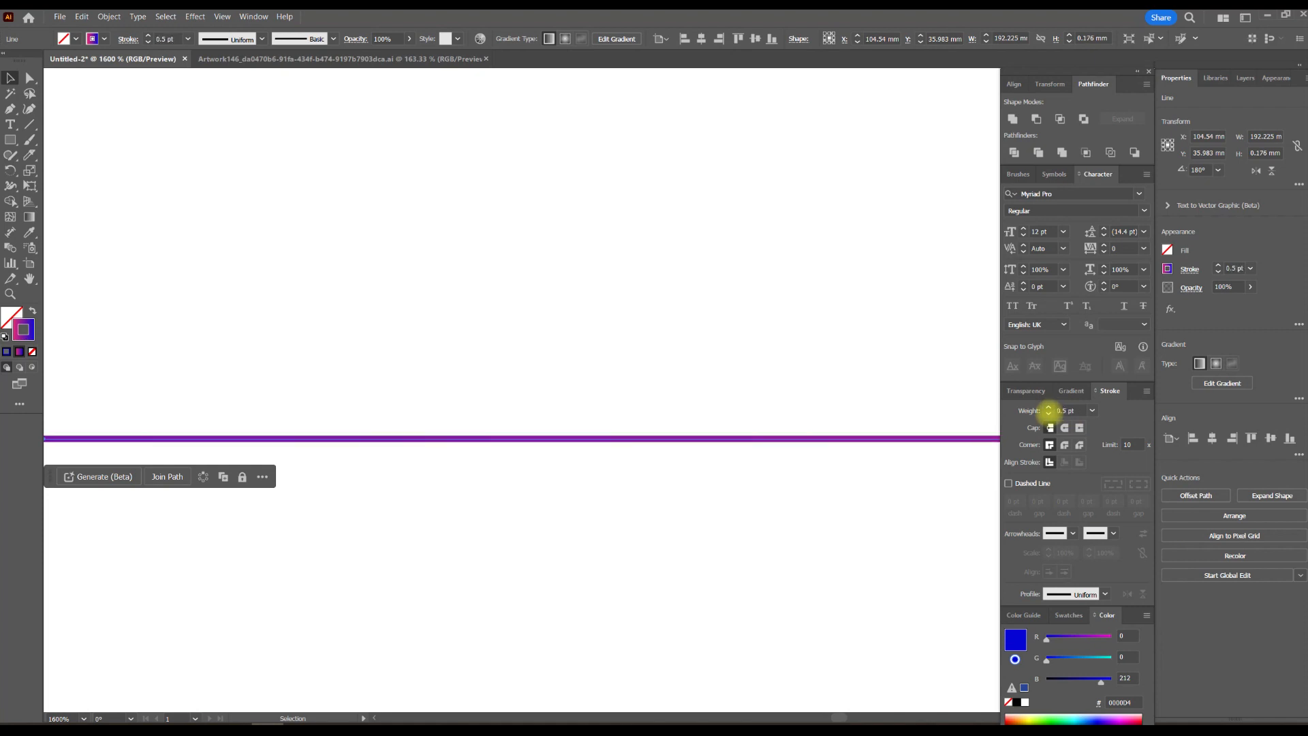
Duplicate the line about 0.47 mm above itself and repeat the copy until the stacked lines form a band about 30 mm tall.
left_click_drag(492, 437, 492, 422)
scroll(492, 422, "down", 7)
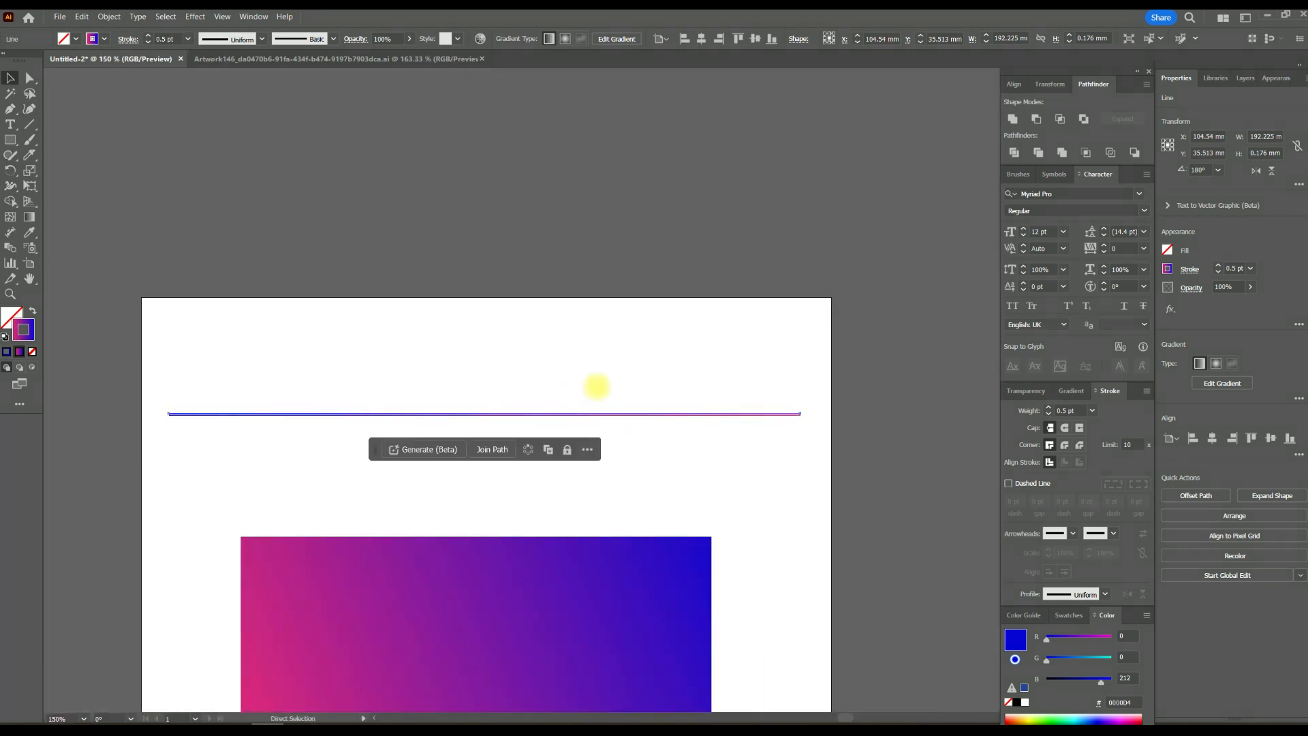
key("ctrl+d")
key("ctrl+d")
key("ctrl+d")
key("ctrl+d")
key("ctrl+d")
key("ctrl+d")
key("ctrl+d")
key("ctrl+d")
key("ctrl+d")
key("ctrl+d")
key("ctrl+d")
key("ctrl+d")
key("ctrl+d")
key("ctrl+d")
key("ctrl+d")
key("ctrl+d")
key("ctrl+d")
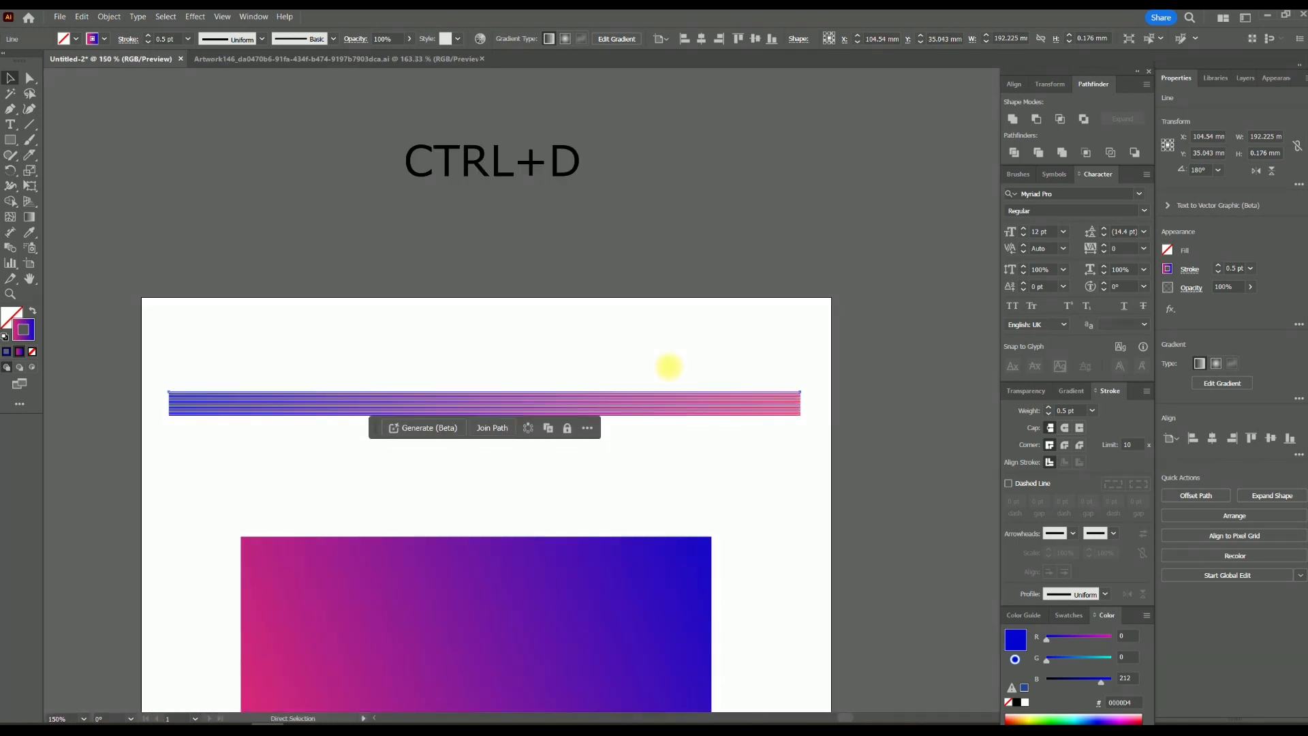
key("ctrl+d")
key("ctrl+d")
key("ctrl+d")
key("ctrl+d")
key("ctrl+d")
key("ctrl+d")
key("ctrl+d")
key("ctrl+d")
key("ctrl+d")
key("ctrl+d")
key("ctrl+d")
key("ctrl+d")
key("ctrl+d")
key("ctrl+d")
key("ctrl+d")
key("ctrl+d")
key("ctrl+d")
key("ctrl+d")
key("ctrl+d")
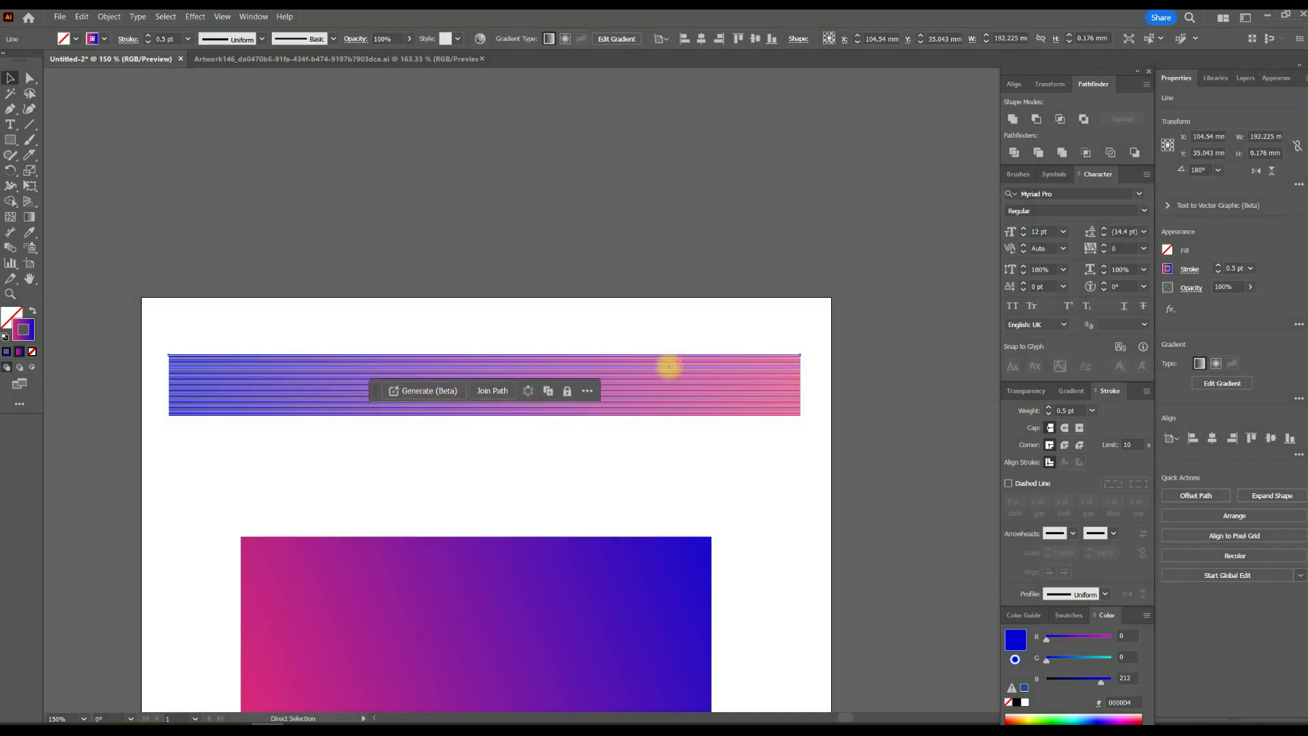
key("ctrl+d")
key("ctrl+d")
key("ctrl+d")
key("ctrl+d")
key("ctrl+d")
key("ctrl+d")
key("ctrl+d")
key("ctrl+d")
key("ctrl+d")
key("ctrl+d")
key("ctrl+d")
key("ctrl+d")
key("ctrl+d")
key("ctrl+d")
key("ctrl+d")
key("ctrl+d")
key("ctrl+d")
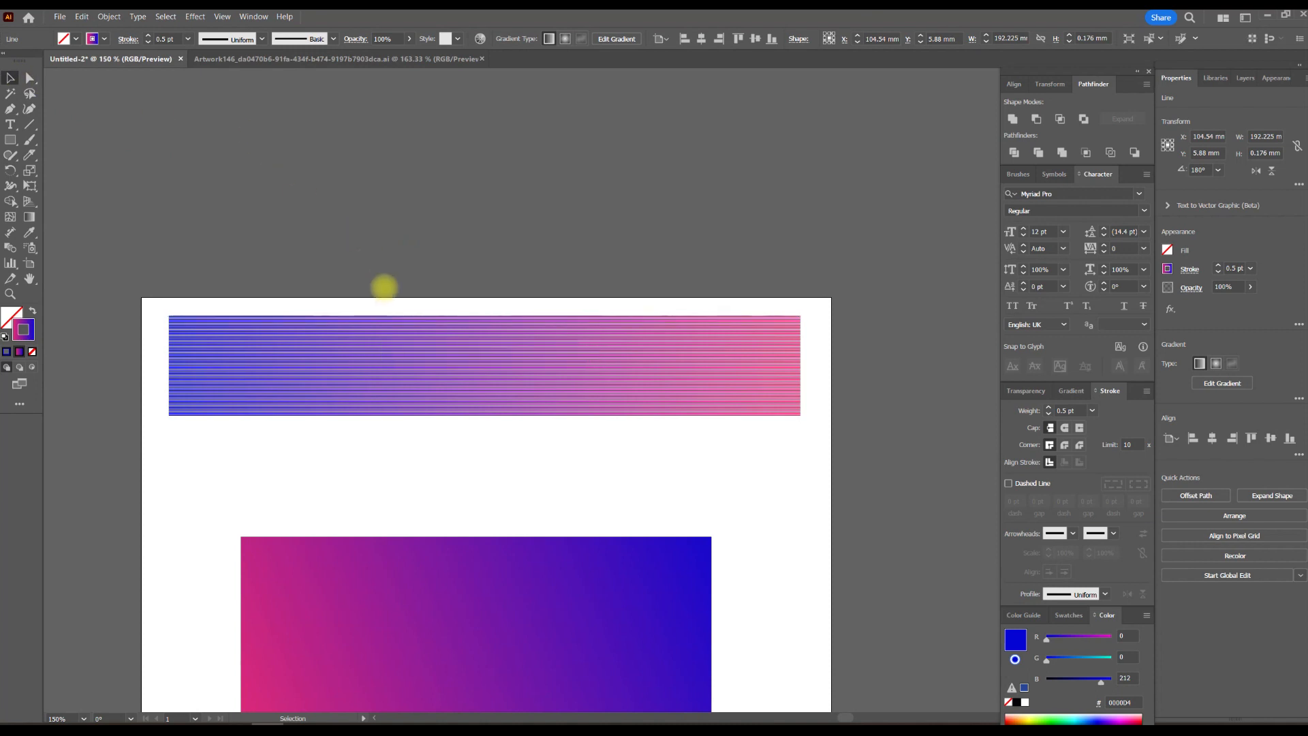
Place a spare copy of the top line above the artboard and group the stacked lines.
left_click(383, 290)
left_click_drag(383, 315, 396, 129)
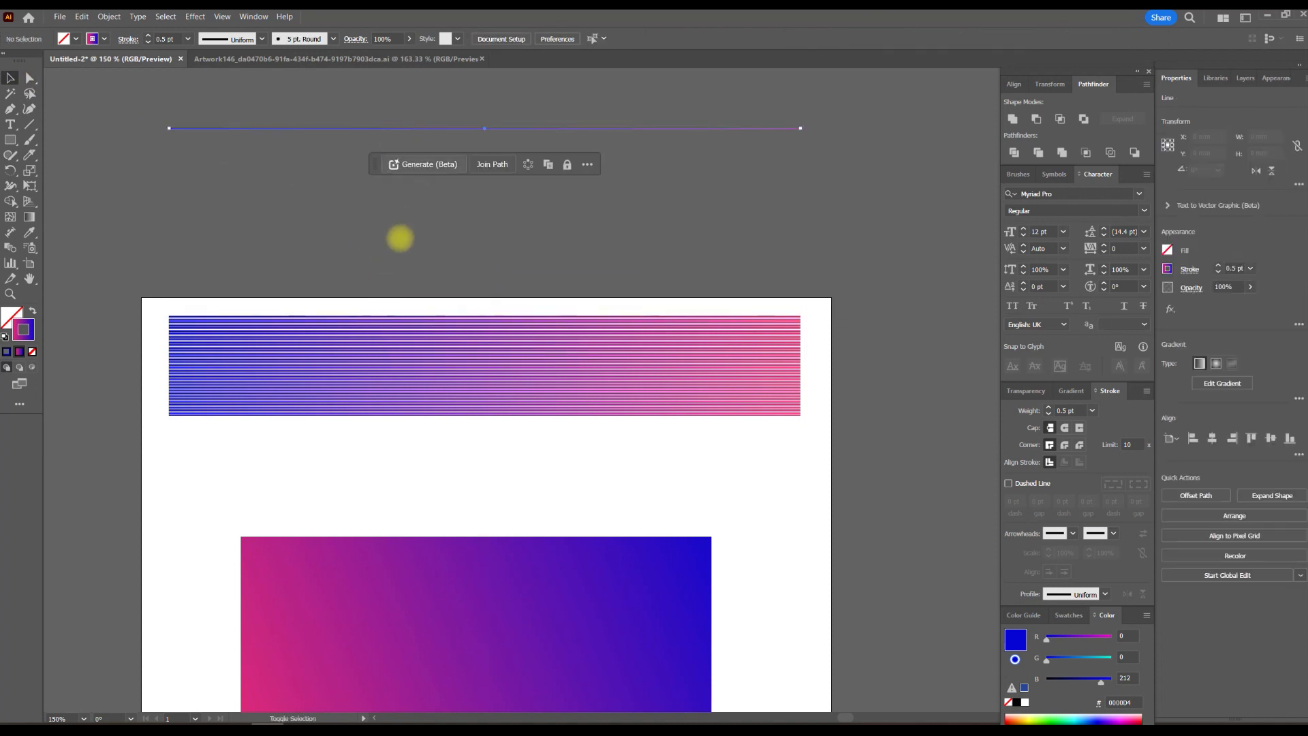
right_click(591, 380)
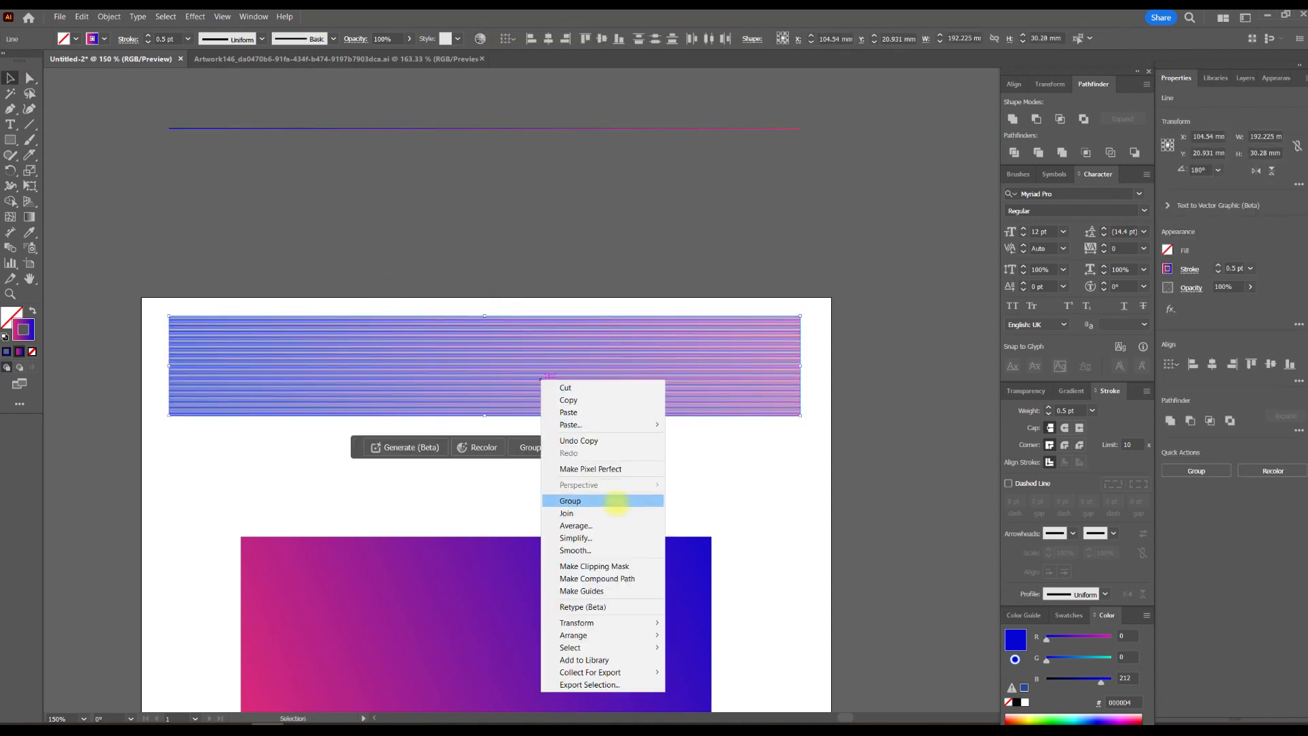
left_click(616, 503)
Move the line group over the gradient rectangle and tilt it about 20° so it rises to the right.
scroll(730, 330, "down", 5)
left_click_drag(677, 168, 671, 442)
left_click_drag(793, 372, 765, 255)
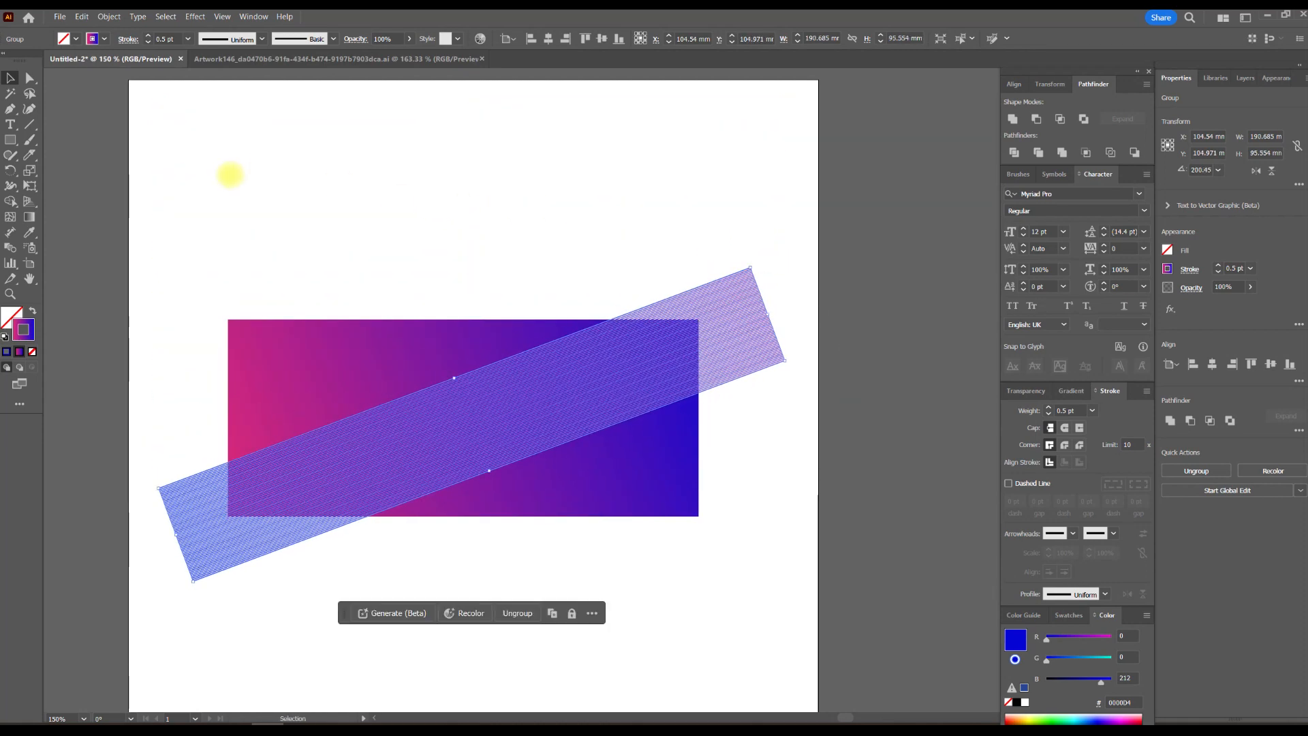
Apply an envelope distort mesh with 4 rows and 4 columns to the tilted line group.
left_click(109, 17)
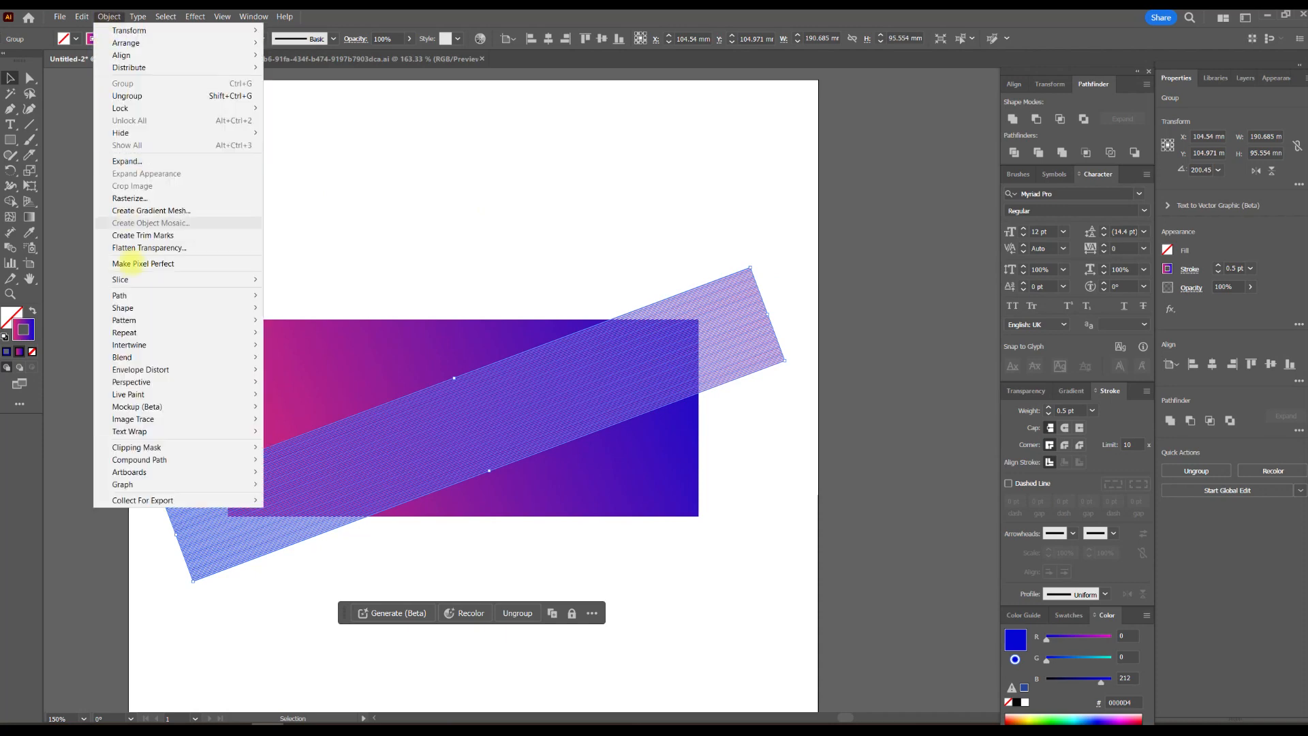
mouse_move(169, 369)
left_click(306, 382)
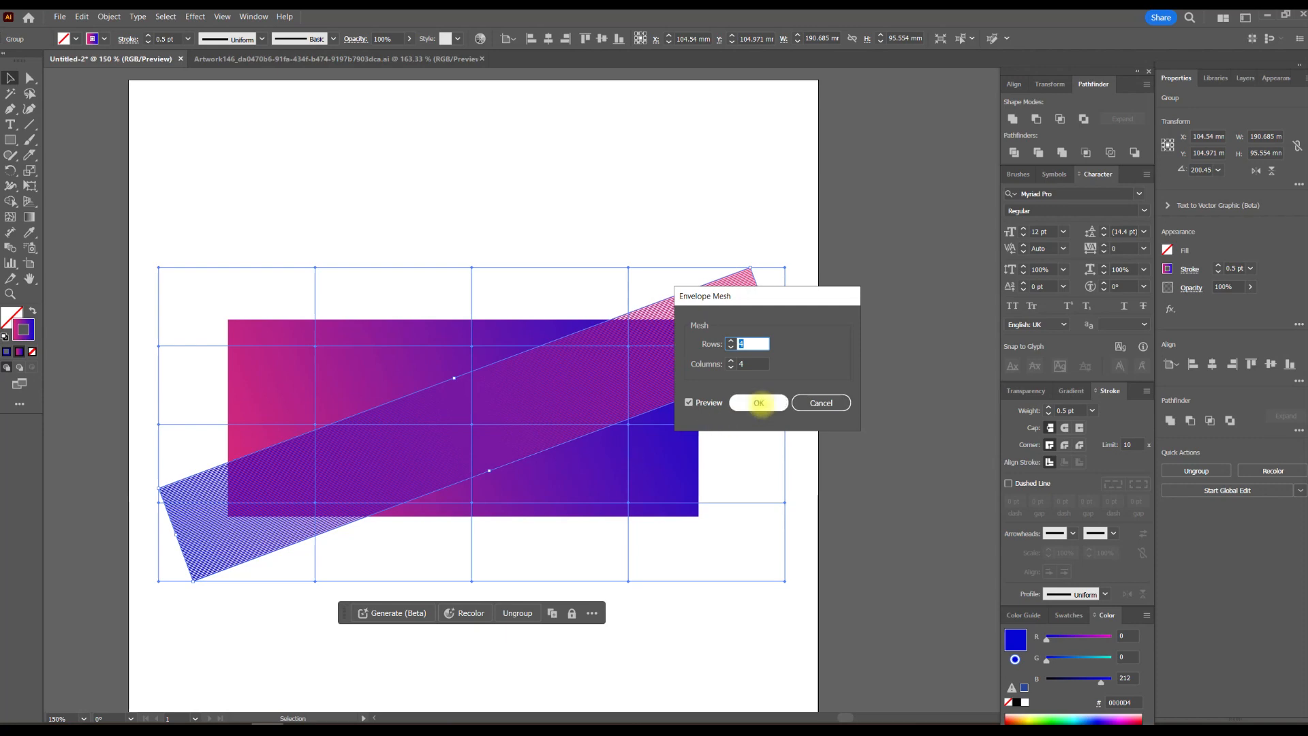
left_click(759, 403)
Bend the band into a wave by moving the lower-left inner mesh point up-left and the upper-right inner one down-right.
left_click(29, 79)
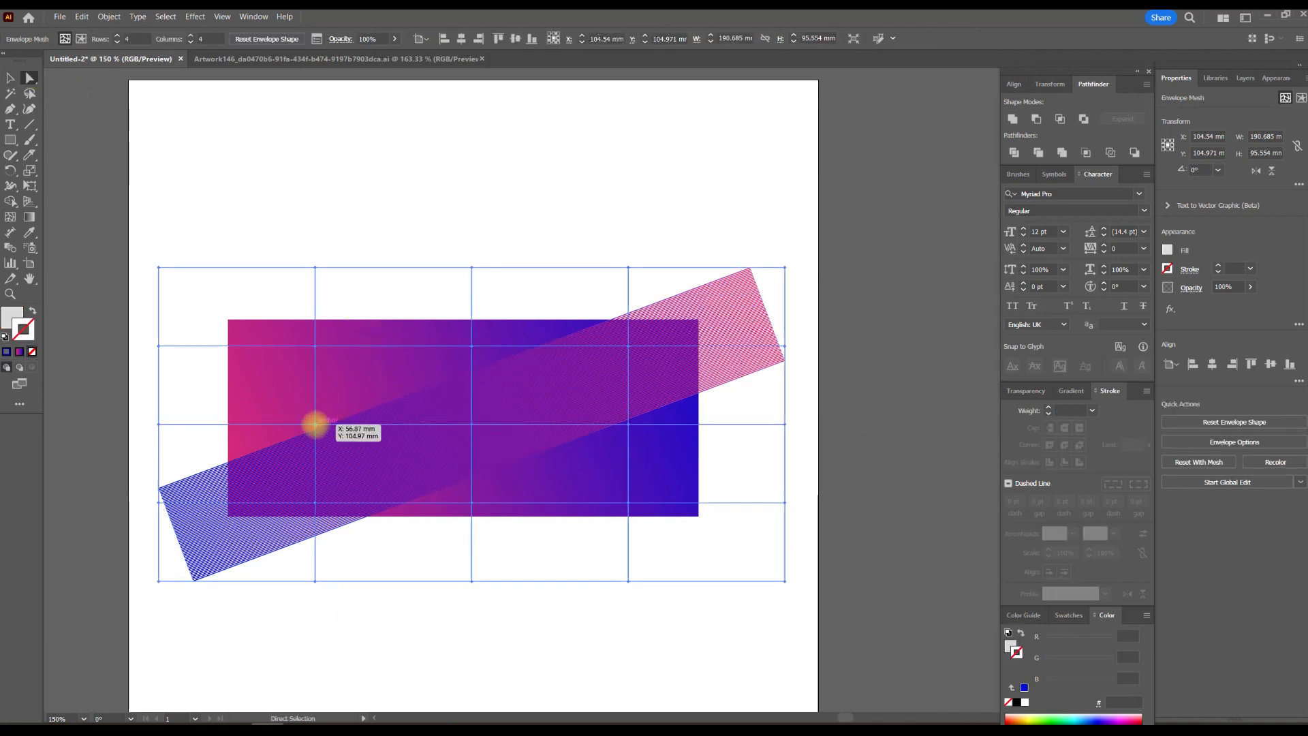
left_click_drag(314, 502, 256, 393)
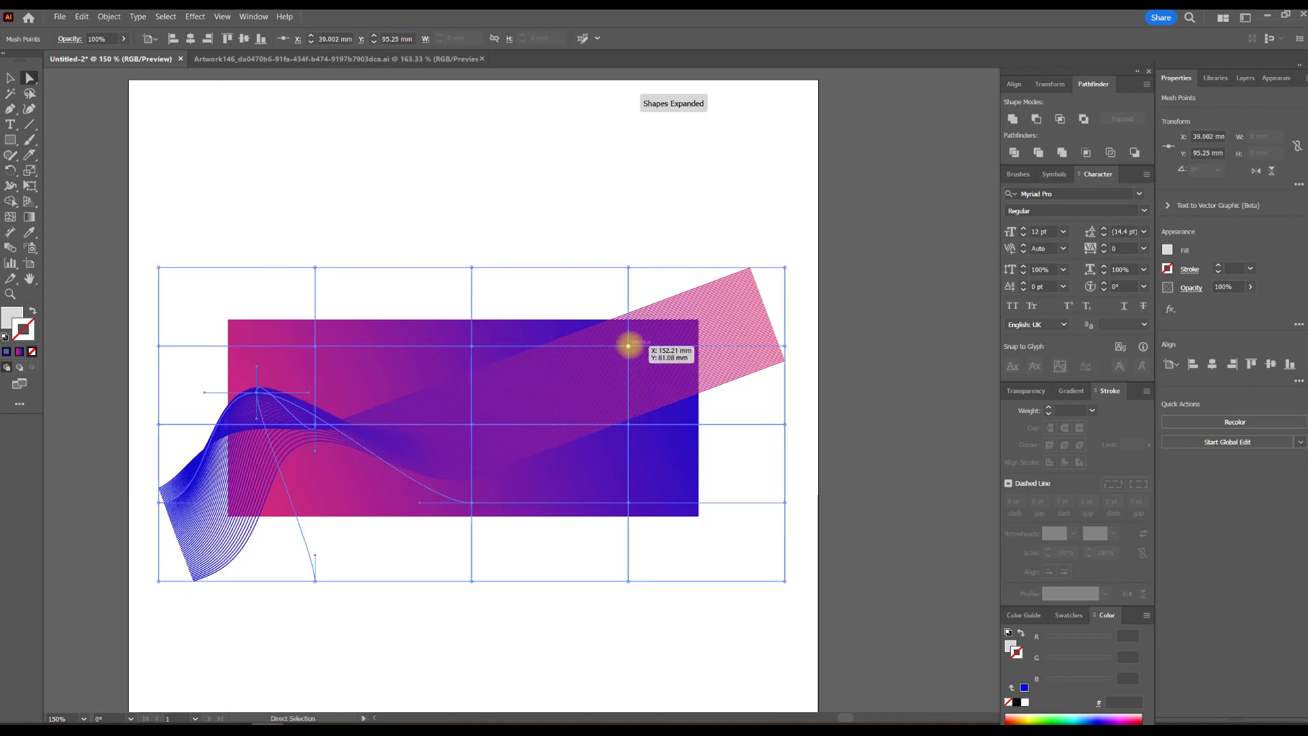
left_click_drag(628, 346, 708, 471)
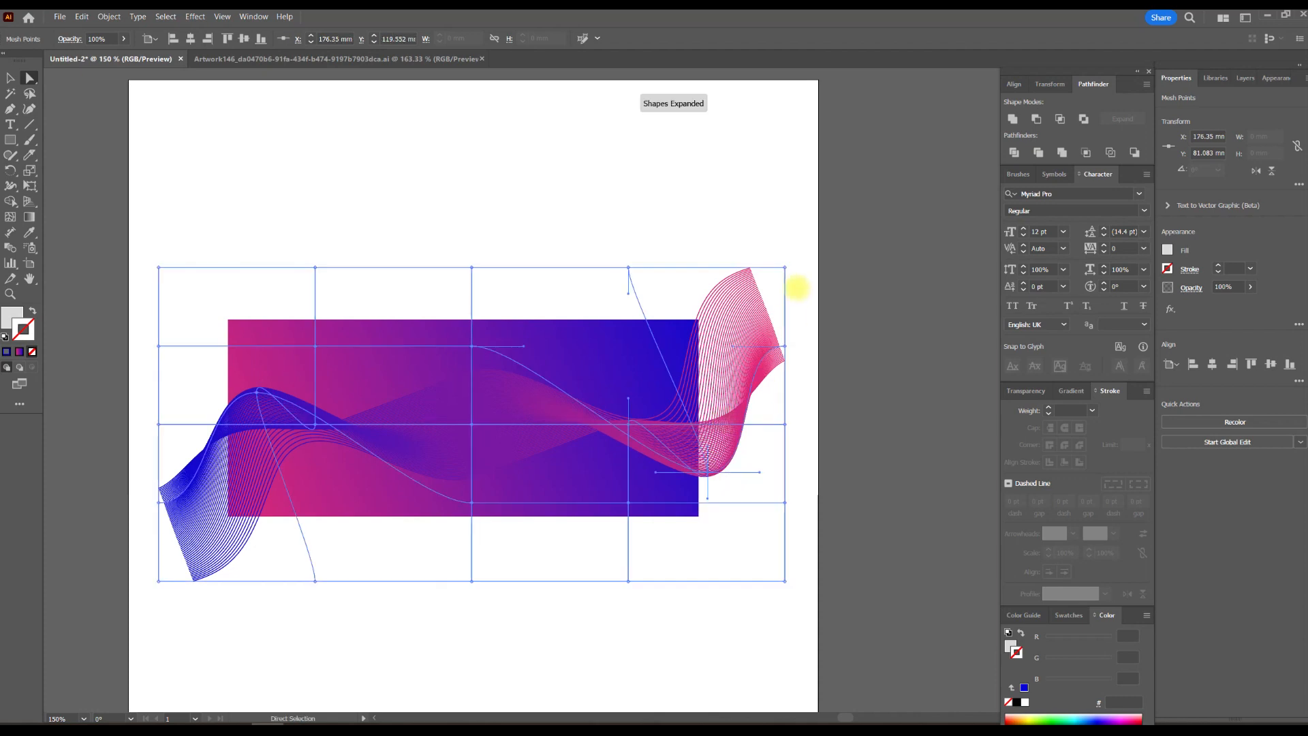
Stretch the wave's pink end beyond the artboard by moving the mesh's upper-right corner and the edge point below it outward.
left_click_drag(785, 267, 850, 275)
left_click_drag(786, 346, 908, 360)
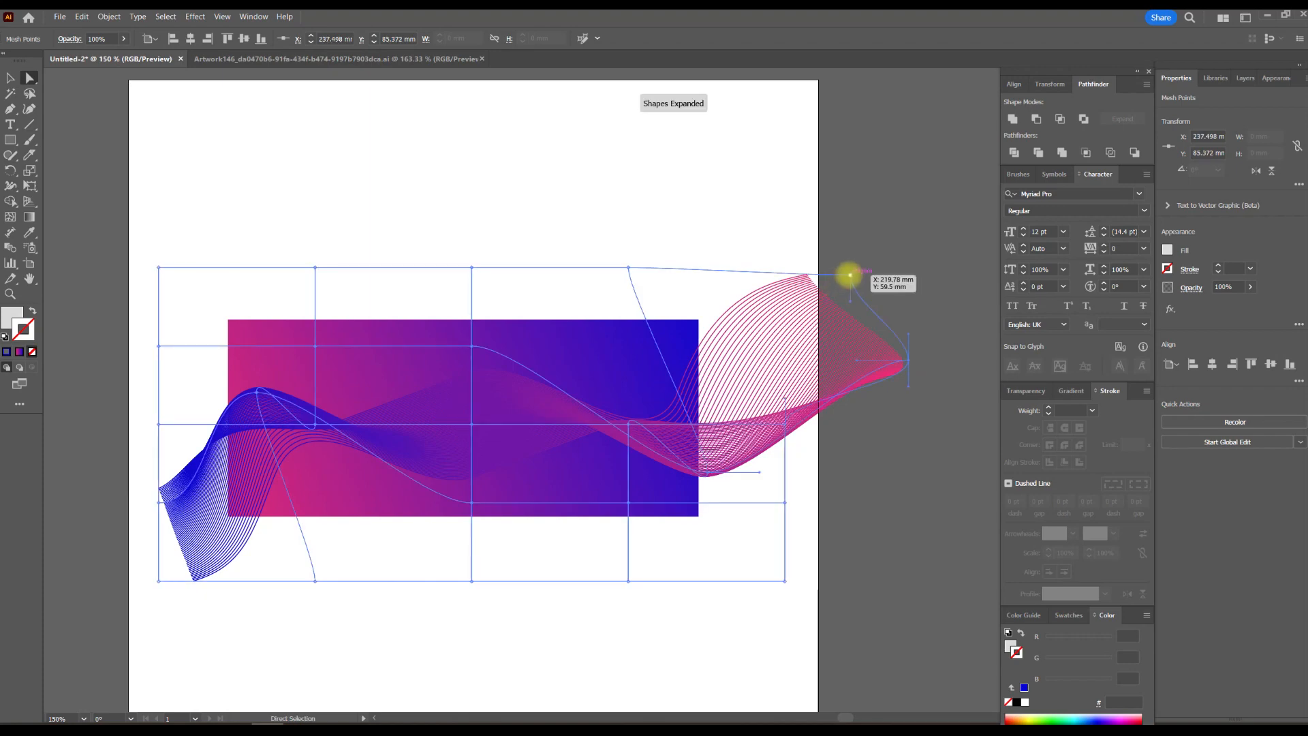
left_click_drag(851, 275, 961, 316)
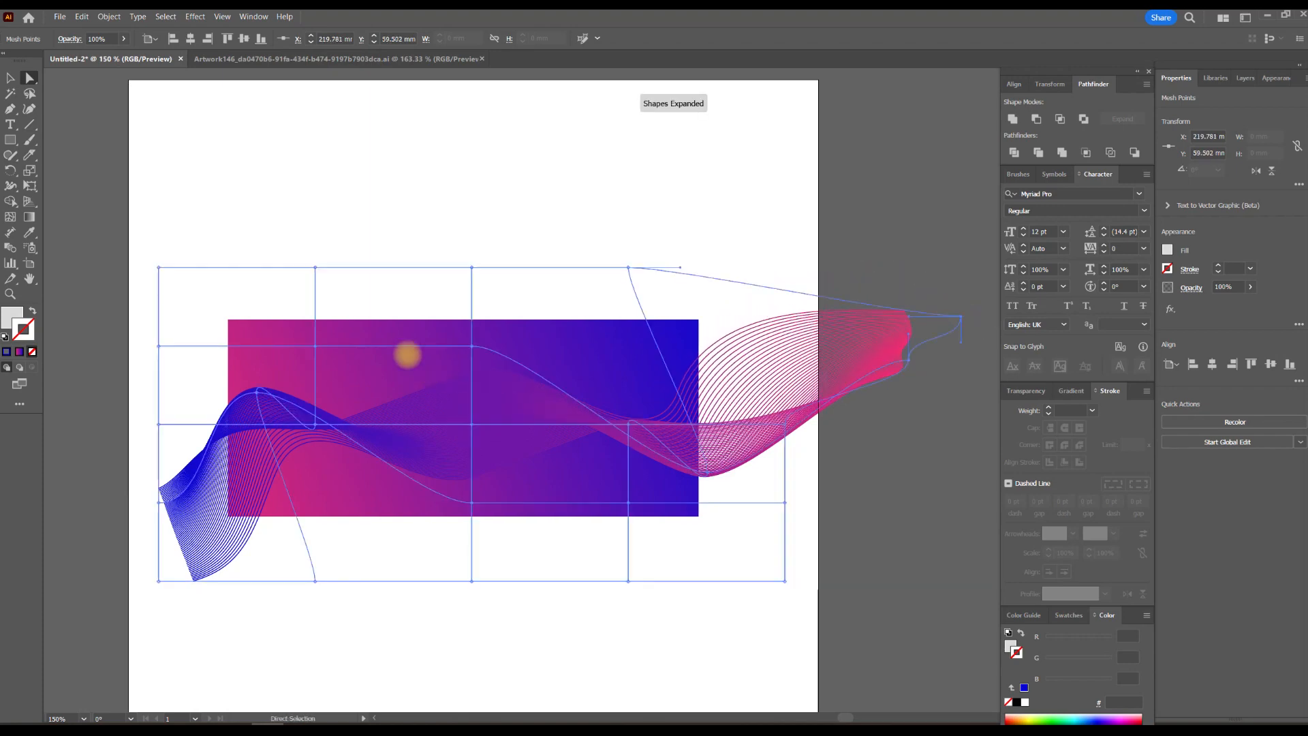
Stretch the wave's blue end beyond the artboard by moving the mesh's lower-left corner and the edge point above it outward.
left_click_drag(458, 235, 631, 176)
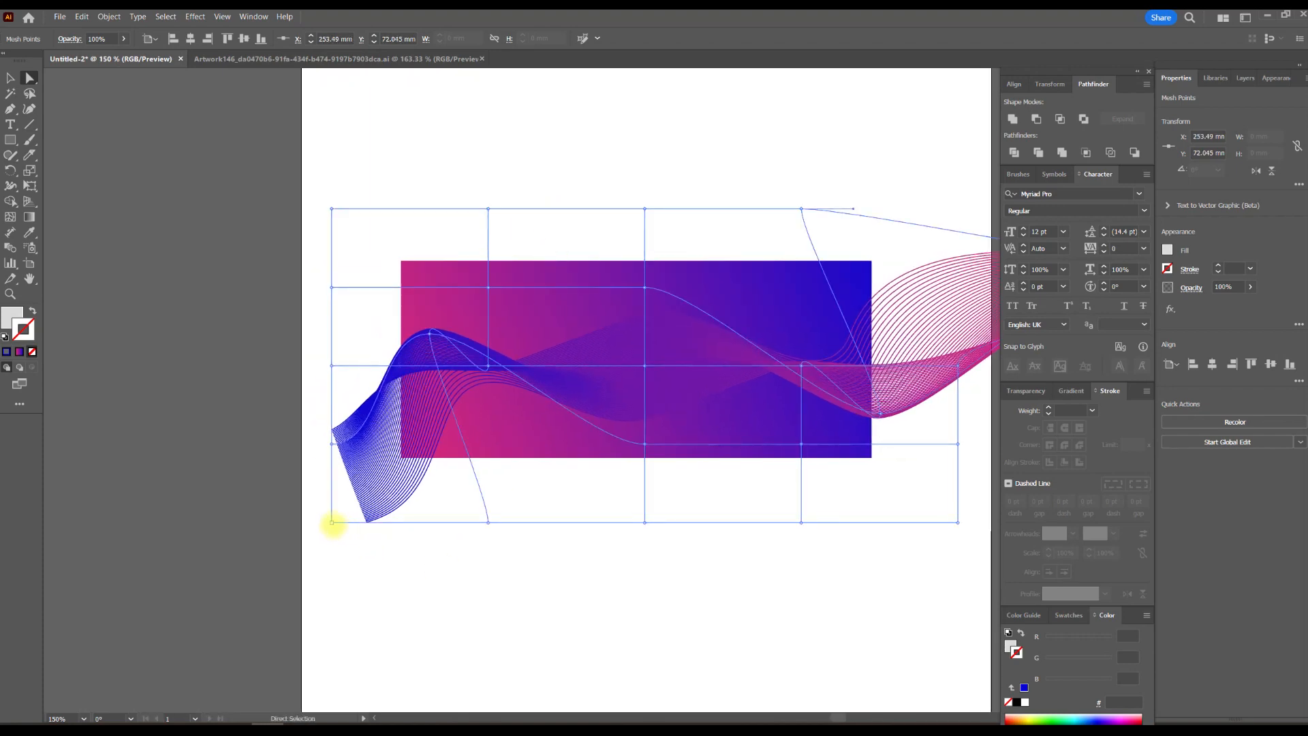
left_click_drag(332, 523, 224, 511)
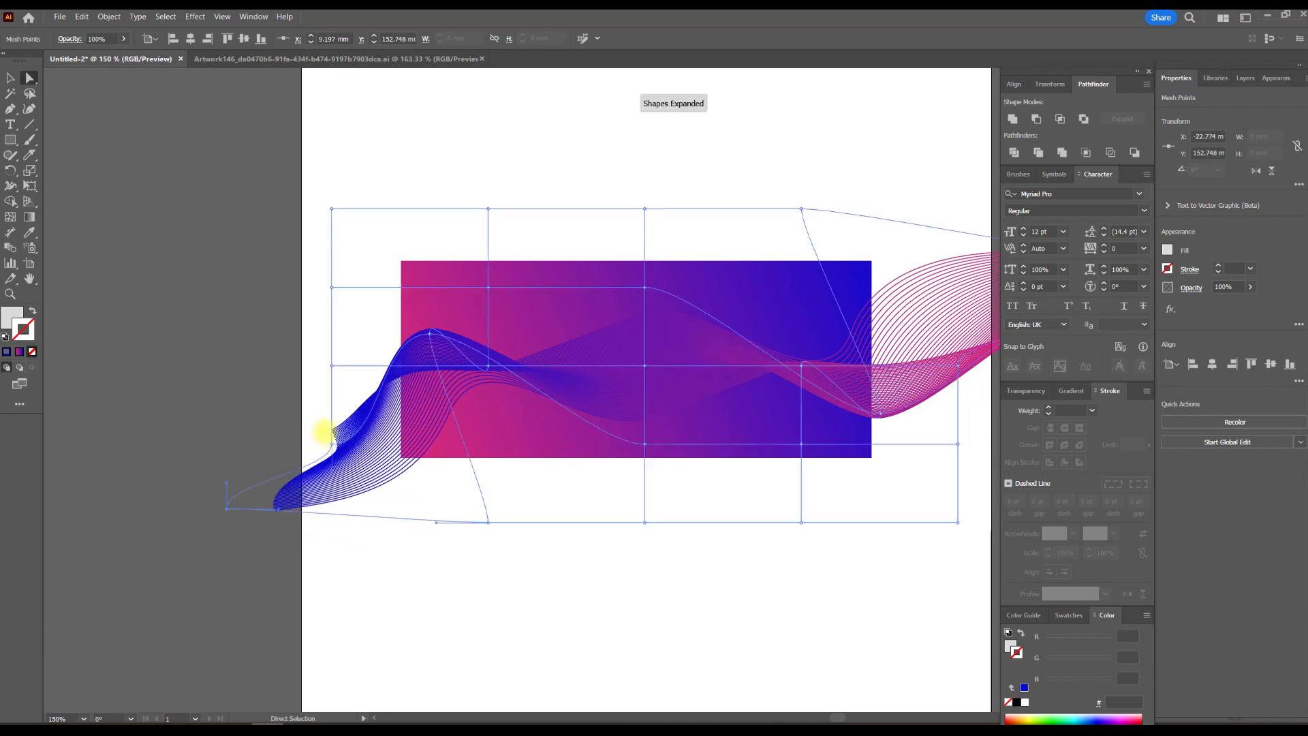
left_click_drag(332, 444, 256, 414)
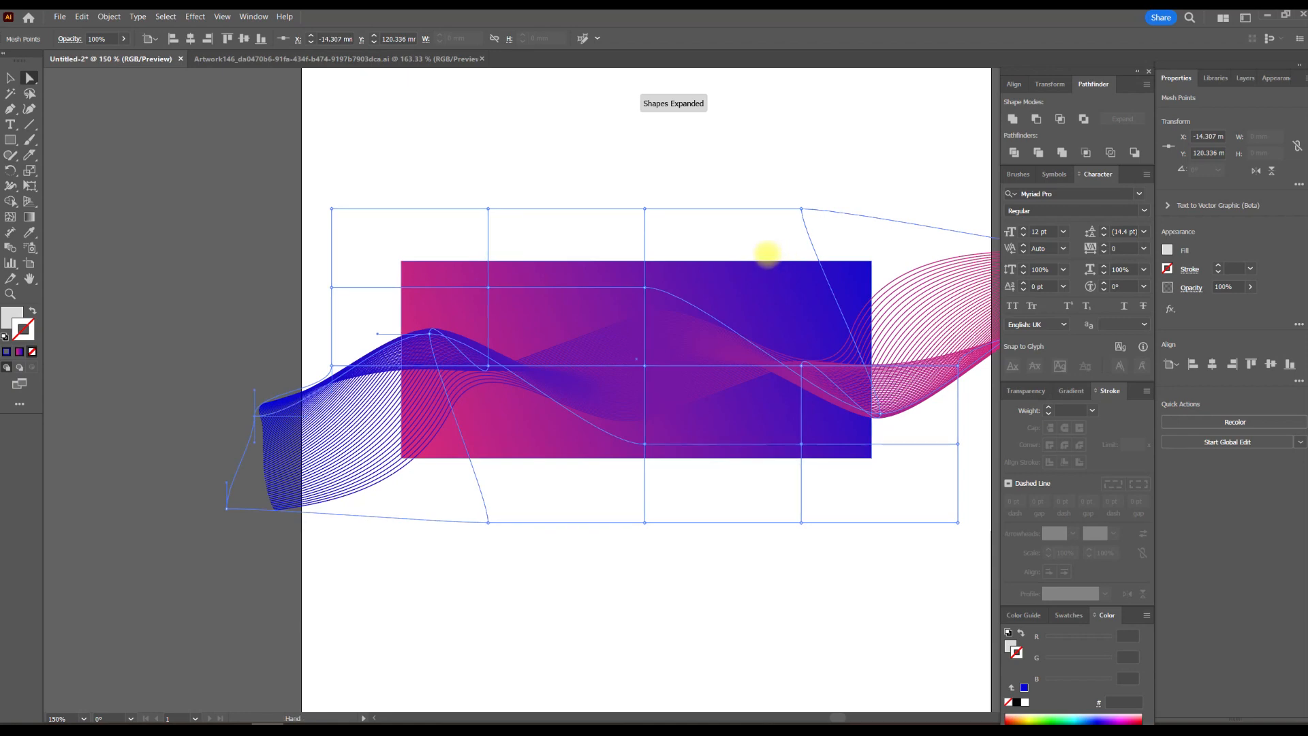
Copy the spare gradient line down onto the artboard, above the rectangle, at about Y 45.6 mm.
left_click_drag(768, 254, 640, 297)
scroll(545, 411, "up", 1)
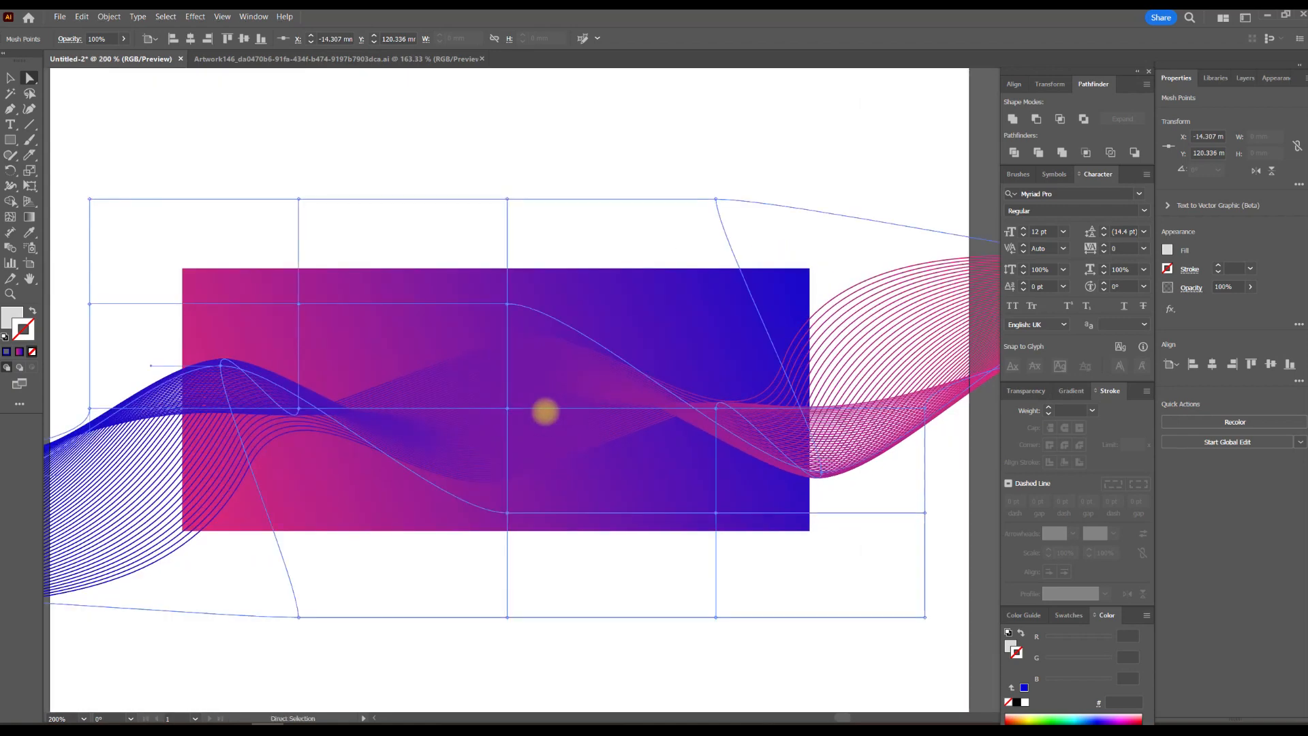
scroll(545, 411, "down", 1)
left_click_drag(564, 218, 500, 444)
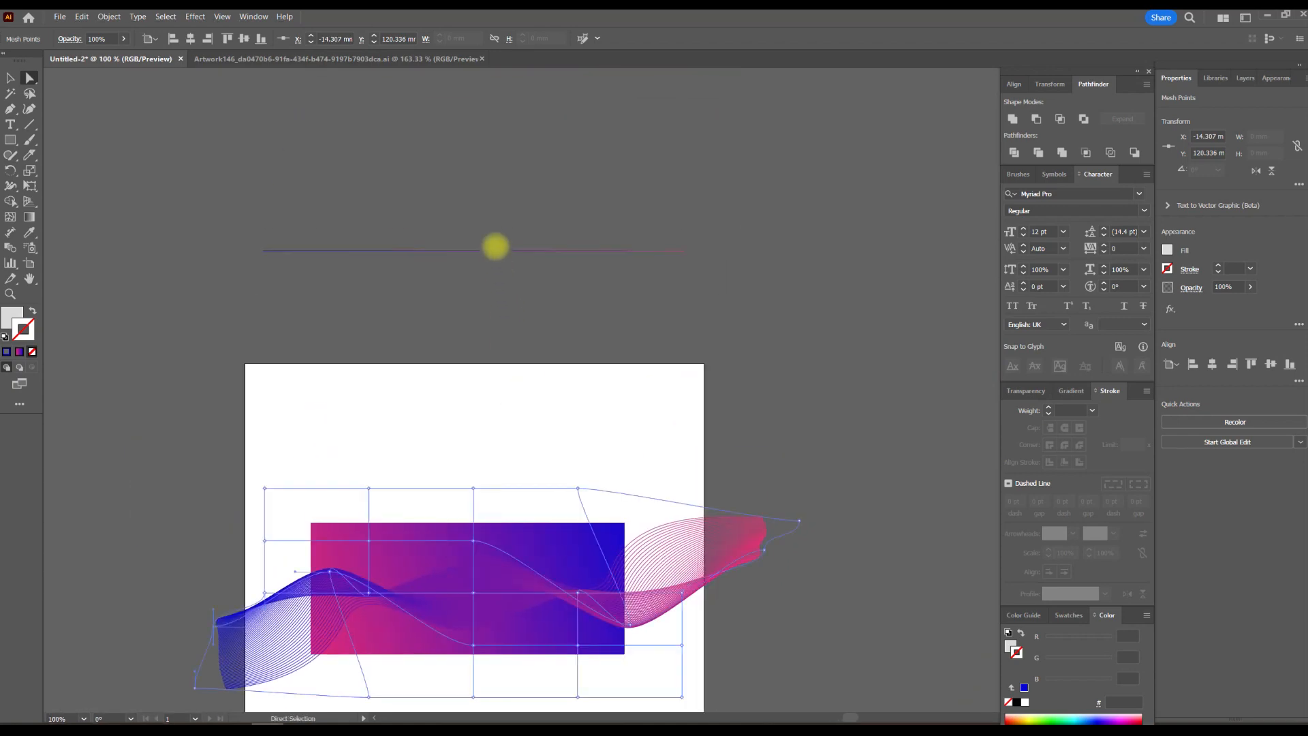
left_click_drag(491, 251, 532, 461)
Duplicate the new line slightly above itself and repeat the copy until the lines form a second band about 21 mm tall.
scroll(532, 462, "up", 9)
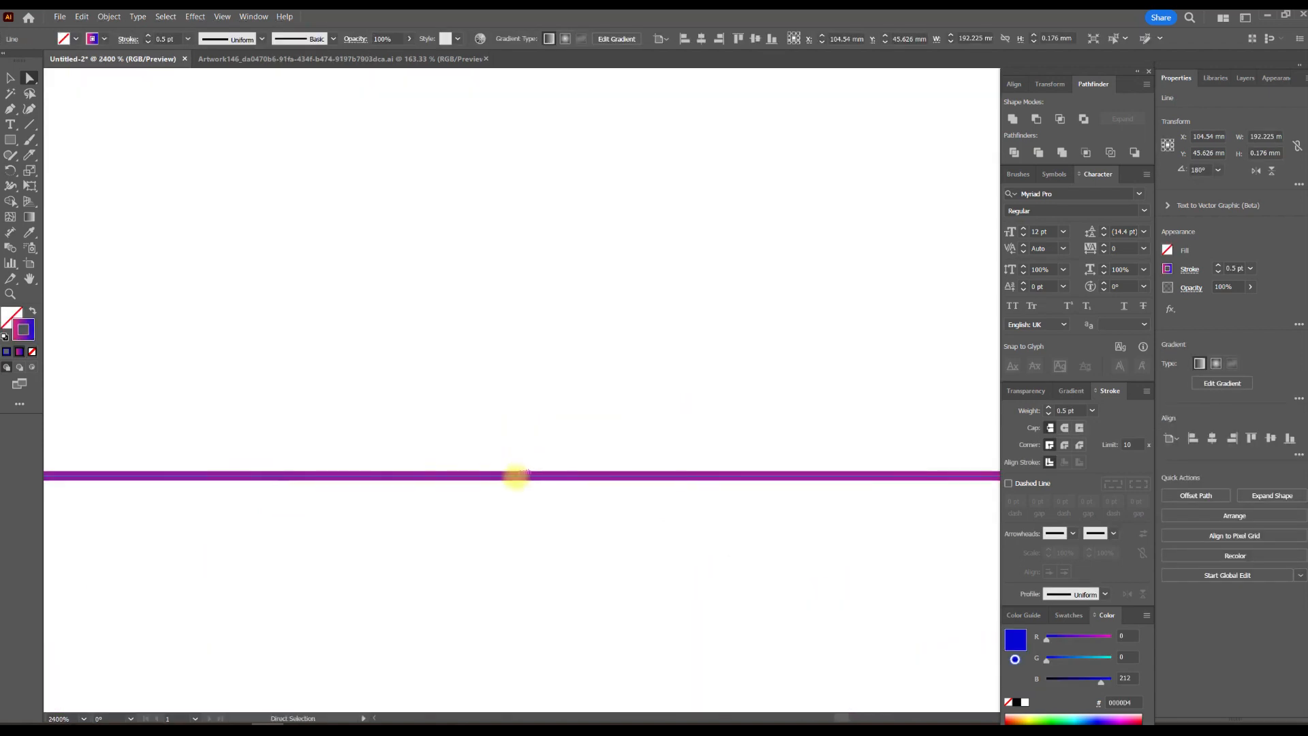
left_click_drag(517, 476, 517, 441)
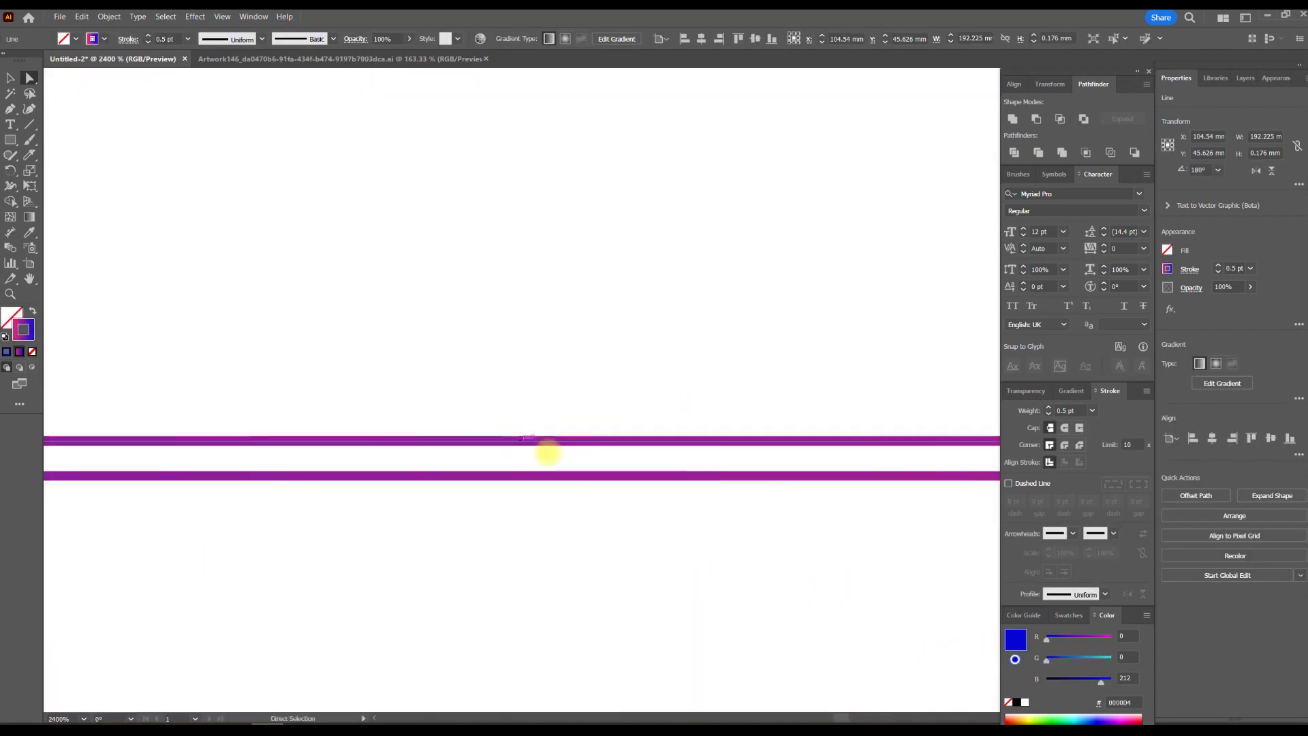
scroll(546, 453, "down", 7)
key("ctrl+d")
key("ctrl+d")
key("ctrl+d")
key("ctrl+d")
key("ctrl+d")
key("ctrl+d")
key("ctrl+d")
key("ctrl+d")
key("ctrl+d")
key("ctrl+d")
key("ctrl+d")
key("ctrl+d")
key("ctrl+d")
key("ctrl+d")
key("ctrl+d")
key("ctrl+d")
key("ctrl+d")
key("ctrl+d")
key("ctrl+d")
key("ctrl+d")
Group the second band of lines and tilt it about 43° so it rises to the right.
key("v")
left_click_drag(305, 187, 654, 426)
right_click(654, 429)
left_click(713, 234)
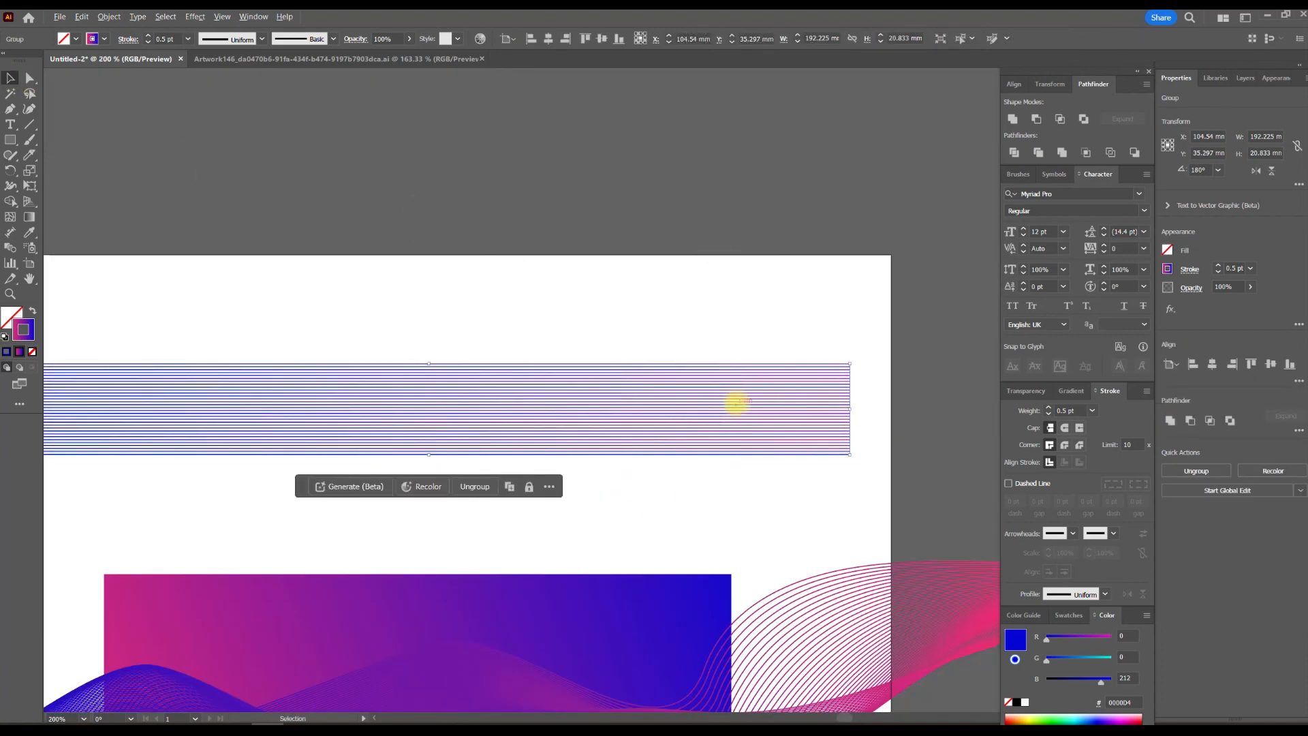
scroll(784, 333, "down", 1)
scroll(784, 333, "down", 2)
left_click_drag(768, 307, 718, 211)
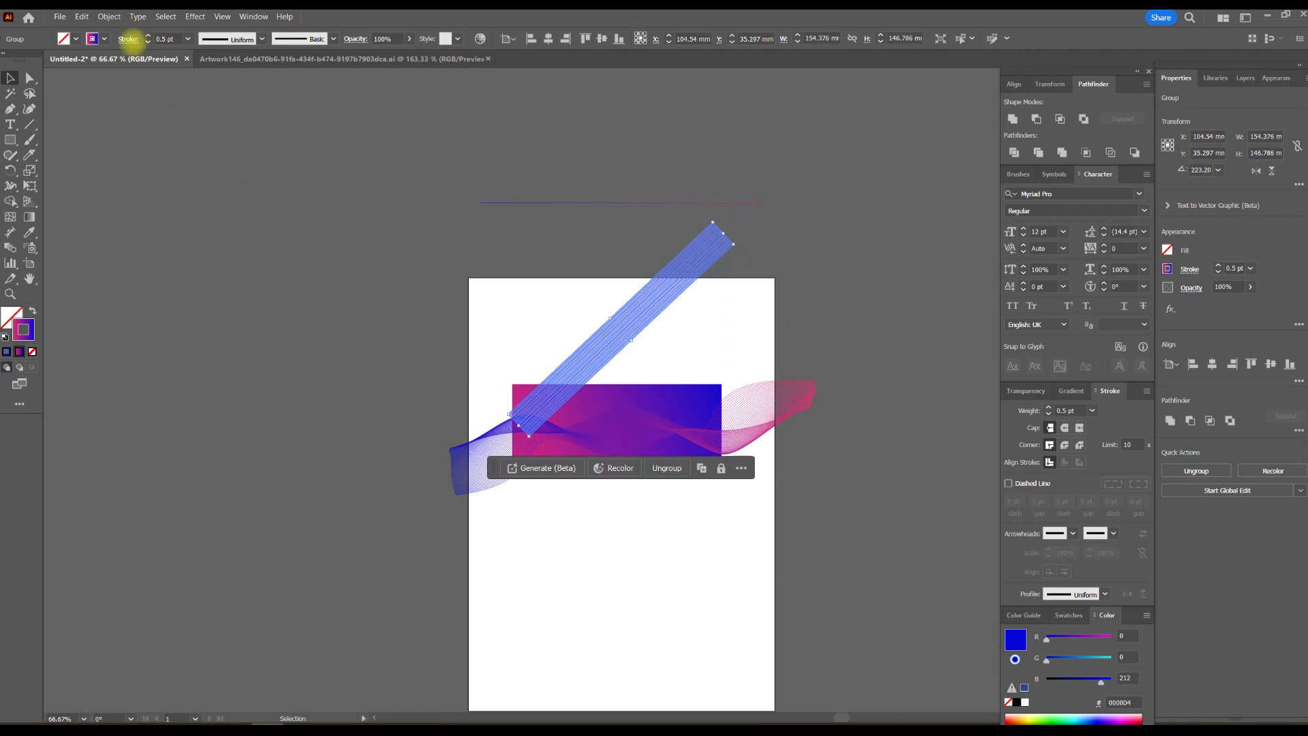
Apply a 4-row, 4-column envelope mesh to the second band and move it over the gradient rectangle.
left_click(109, 16)
mouse_move(141, 370)
left_click(300, 381)
left_click(754, 400)
left_click_drag(684, 301, 668, 393)
key("ctrl+1")
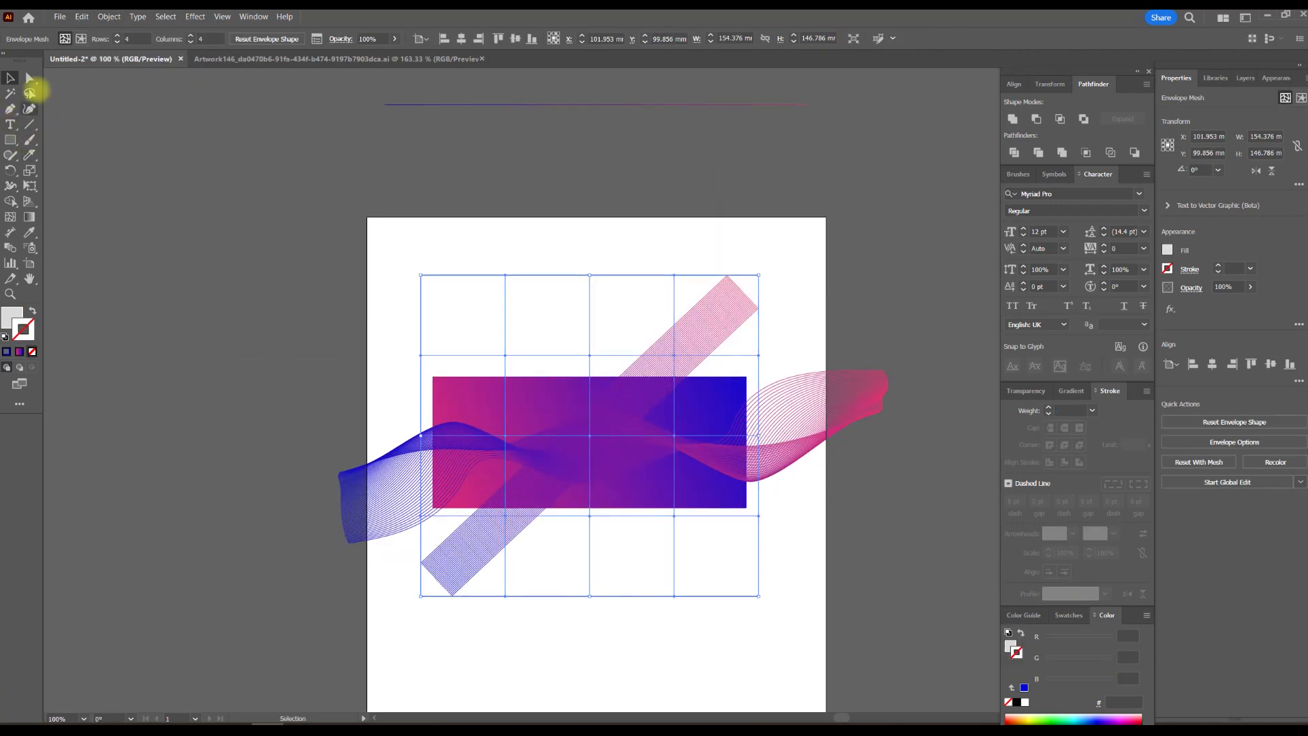
Reshape the second band into an S-shaped ribbon by moving its centre mesh point up-left and the upper-right and lower-left inner points down-right.
left_click(29, 78)
left_click_drag(615, 295, 412, 270)
mouse_move(471, 332)
left_mouse_down()
mouse_move(516, 395)
mouse_move(467, 321)
mouse_move(474, 337)
left_mouse_up()
scroll(428, 403, "up", 2)
left_click_drag(345, 420, 264, 280)
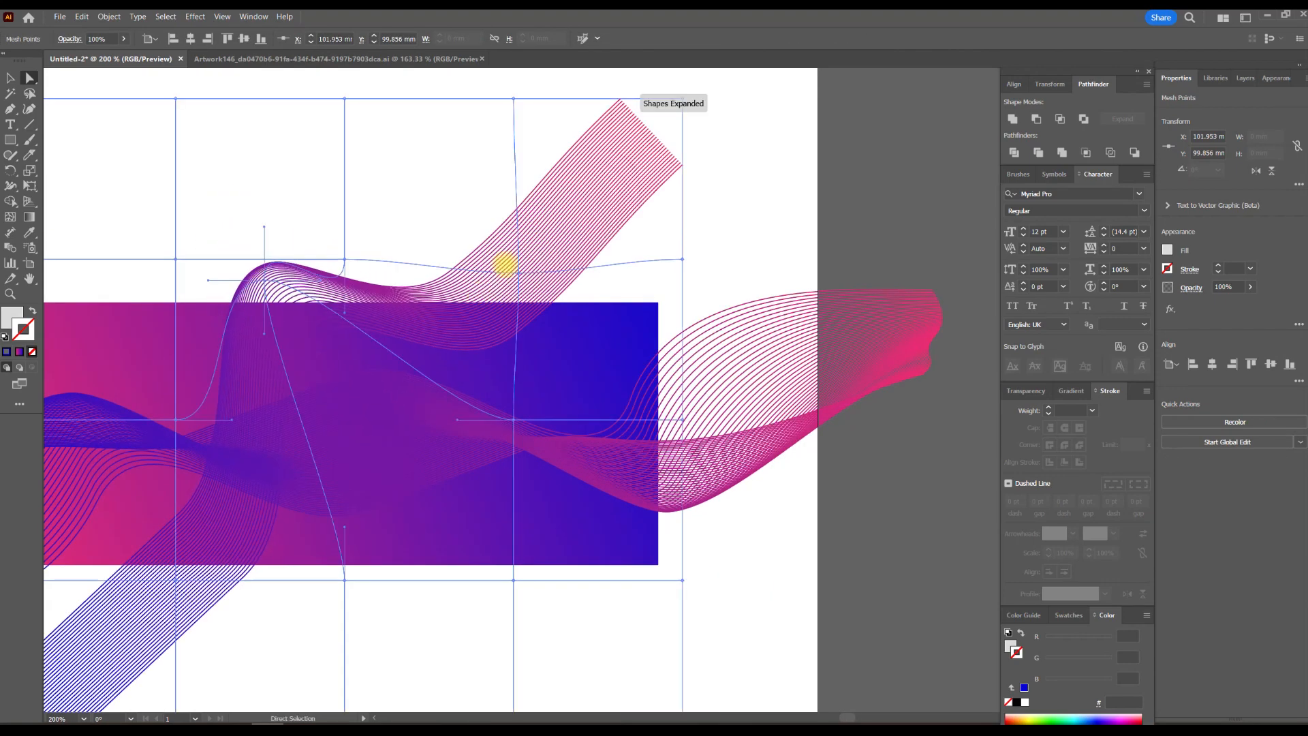
left_click_drag(521, 273, 650, 404)
left_click_drag(427, 383, 738, 301)
left_click_drag(485, 498, 672, 665)
key("v")
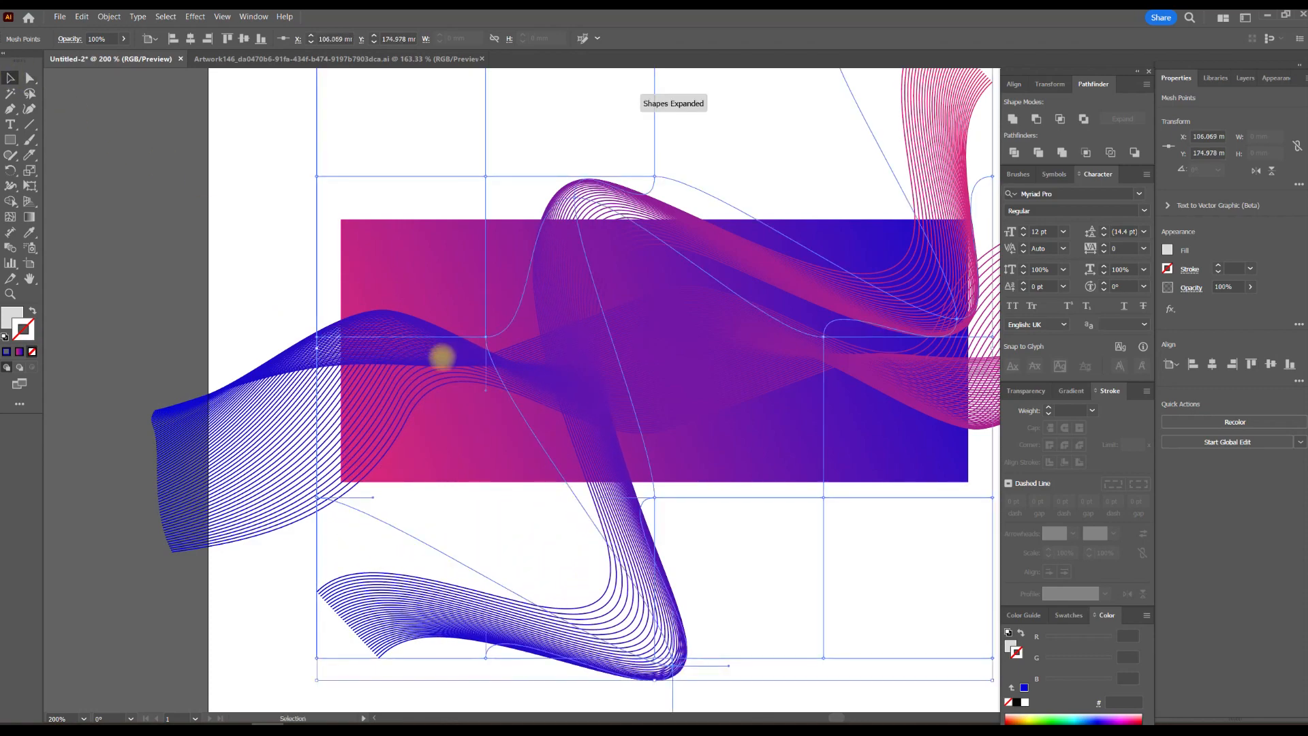
Expand the second ribbon's envelope mesh into regular paths.
key("ctrl+minus")
left_click_drag(775, 325, 578, 342)
left_click_drag(686, 123, 782, 357)
left_click(109, 16)
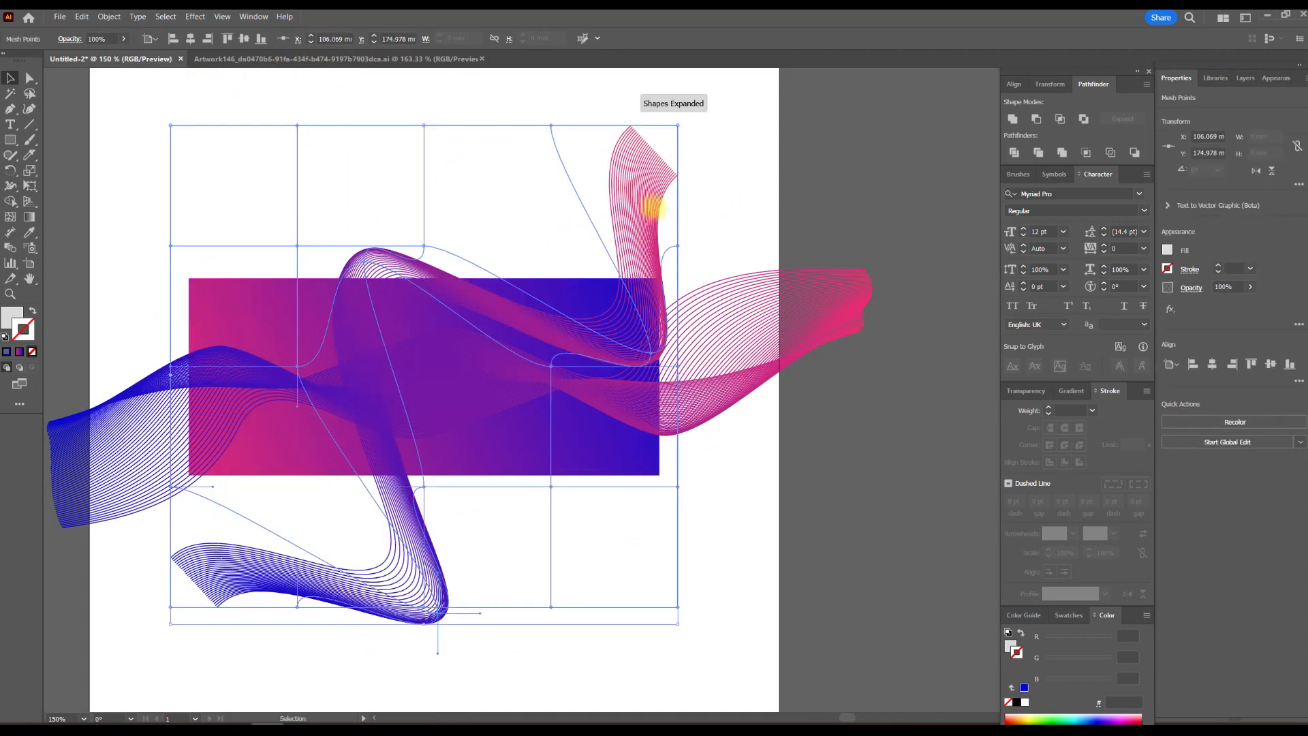
key("ctrl+minus")
left_click(109, 16)
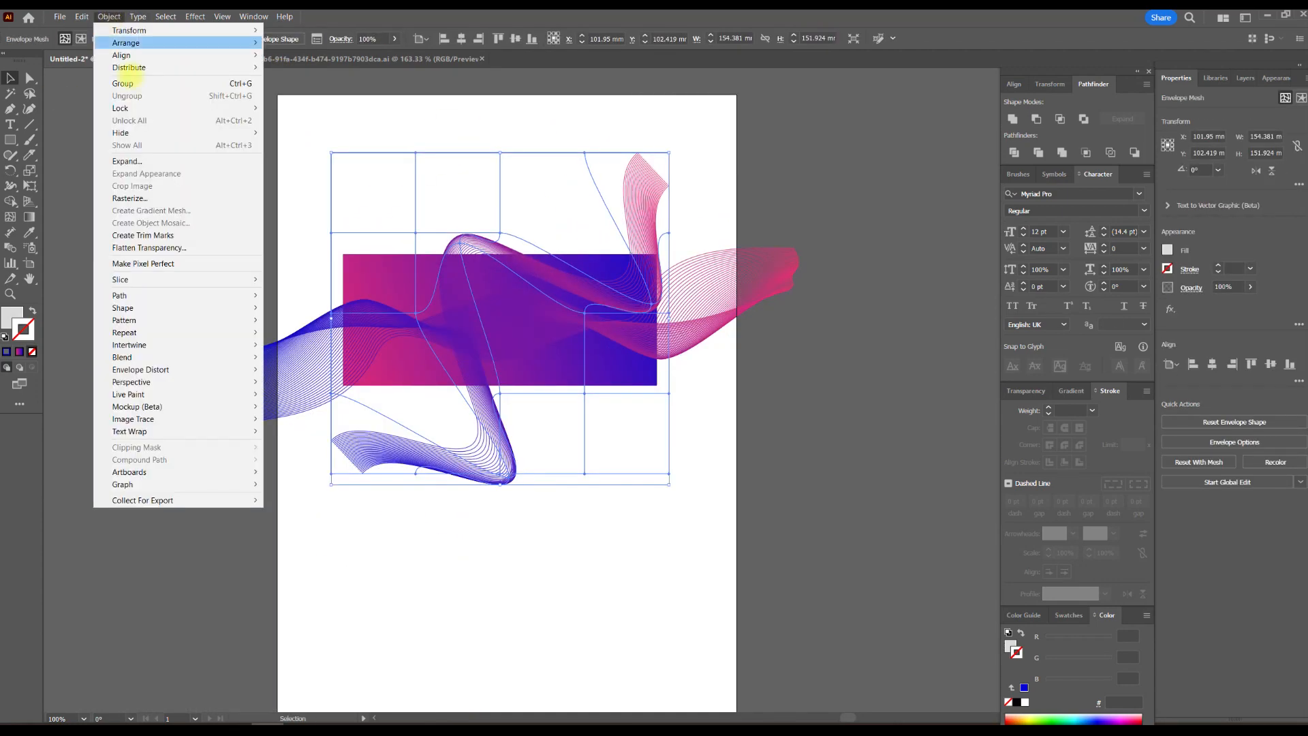
left_click(127, 161)
left_click(622, 443)
Scale down and rotate the expanded ribbon so it runs across the rectangle along the first wave.
left_click_drag(598, 96, 520, 292)
left_click(570, 161)
scroll(522, 296, "up", 1)
left_click(543, 321)
scroll(544, 322, "up", 3)
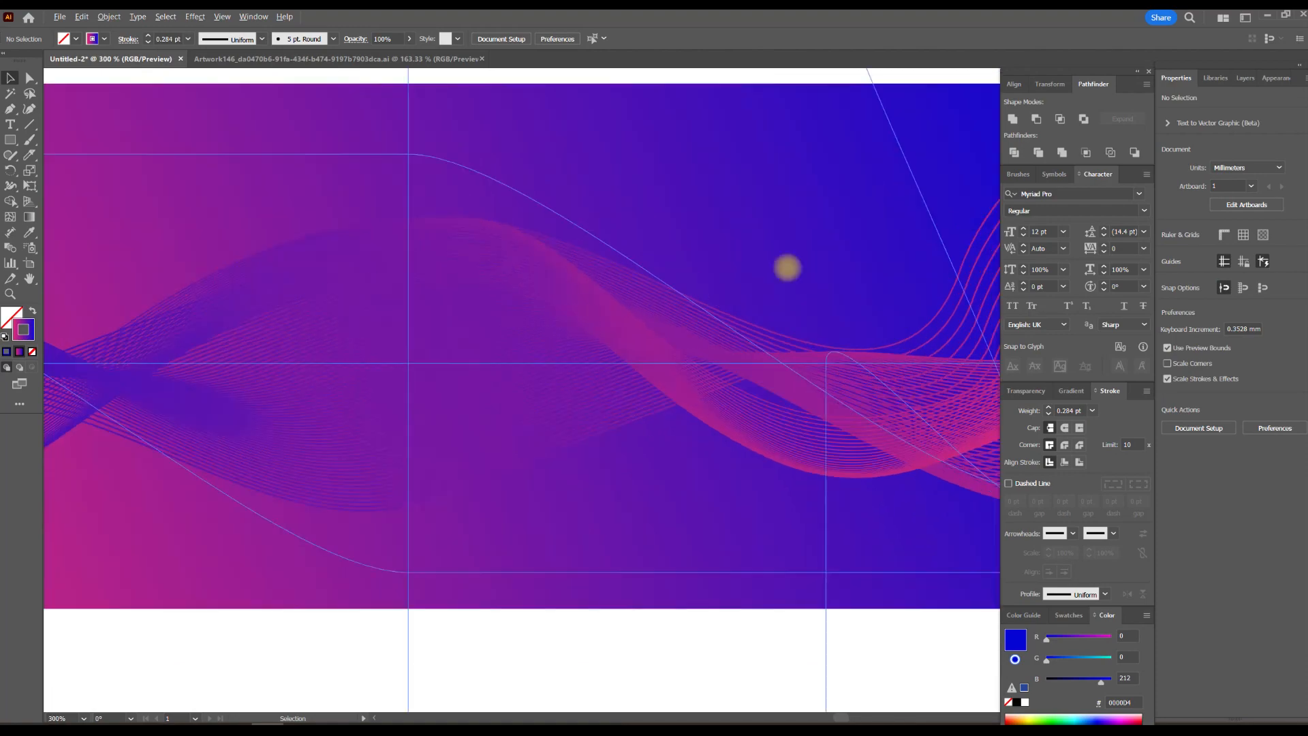
Expand the first wave's envelope mesh into regular paths.
scroll(774, 193, "down", 2)
left_click_drag(779, 134, 687, 260)
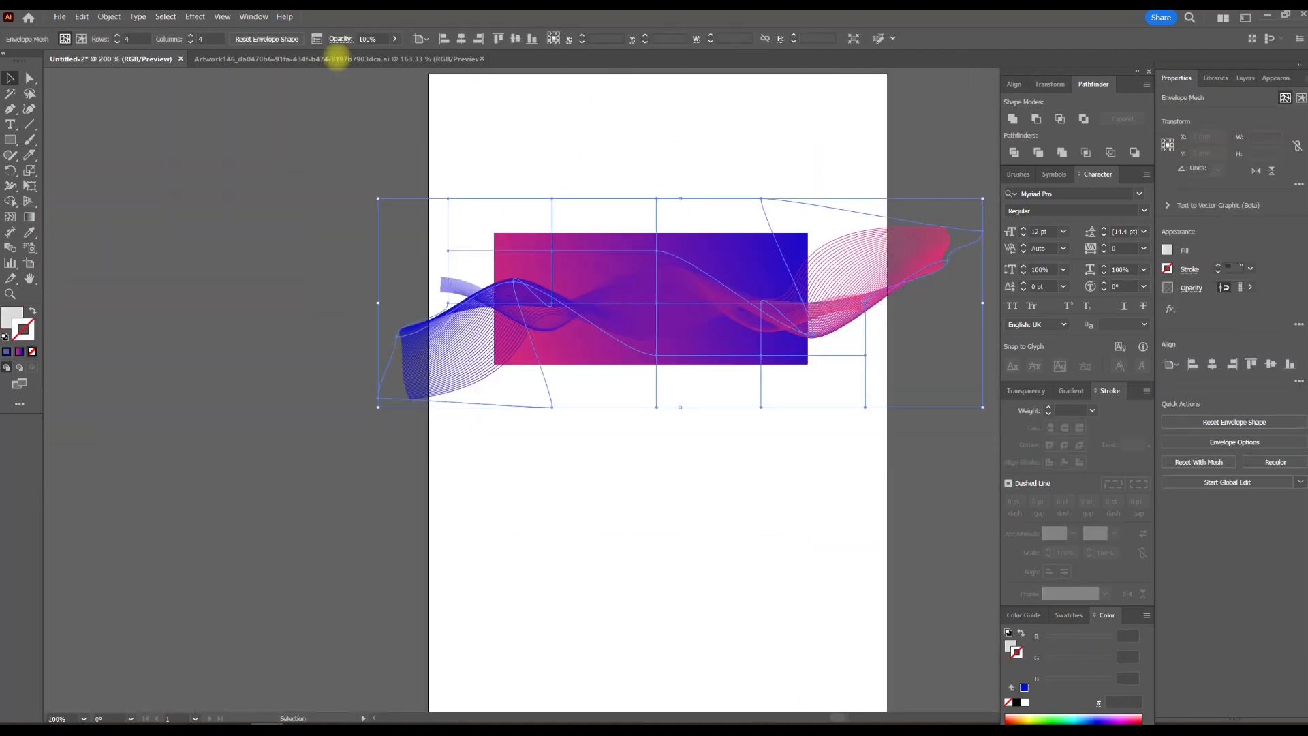
left_click(109, 16)
left_click(307, 76)
key("Return")
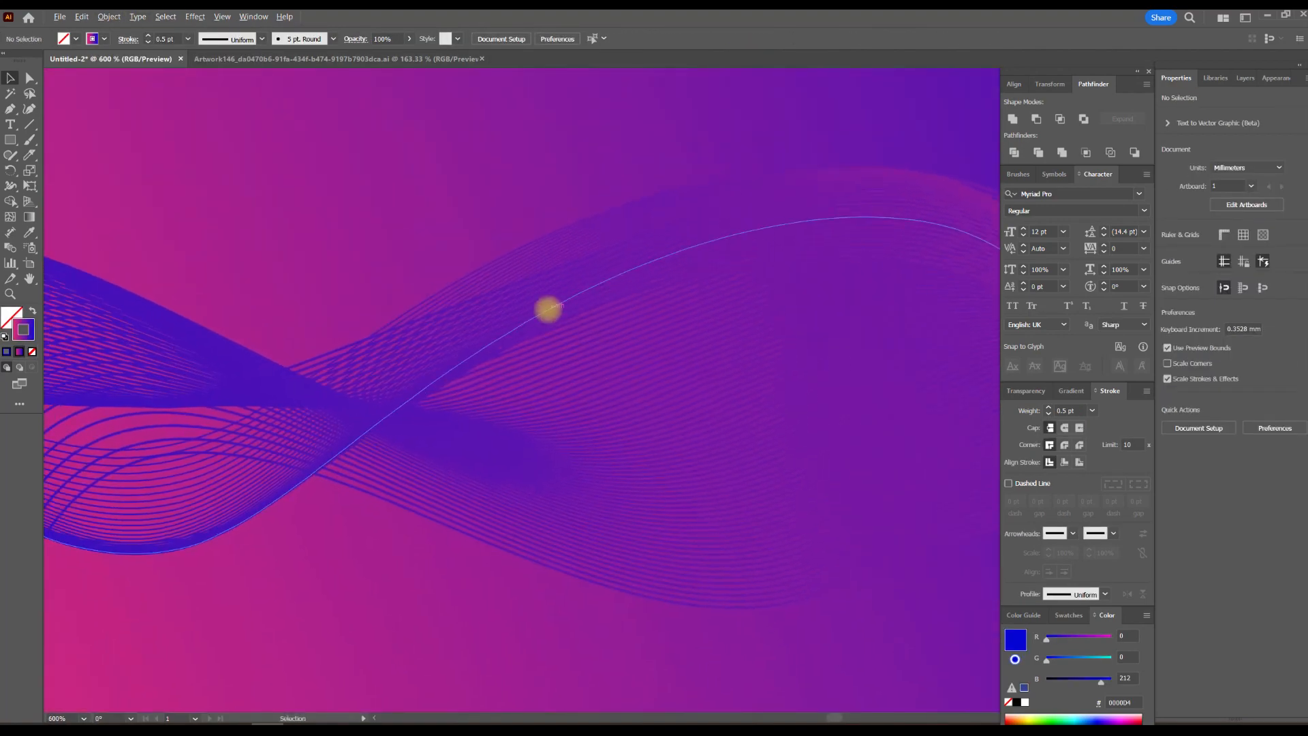
Examine the line detail where the expanded waves overlap and check the whole composition across the rectangle.
scroll(546, 307, "down", 2)
left_click_drag(672, 248, 669, 250)
left_click_drag(809, 327, 721, 338)
left_click_drag(138, 338, 420, 358)
left_click_drag(289, 358, 227, 362)
left_click(187, 289)
scroll(187, 290, "down", 2)
left_click_drag(266, 231, 309, 223)
Duplicate the large first wave below the rectangle and set the copy's opacity to 25%.
left_click(243, 297)
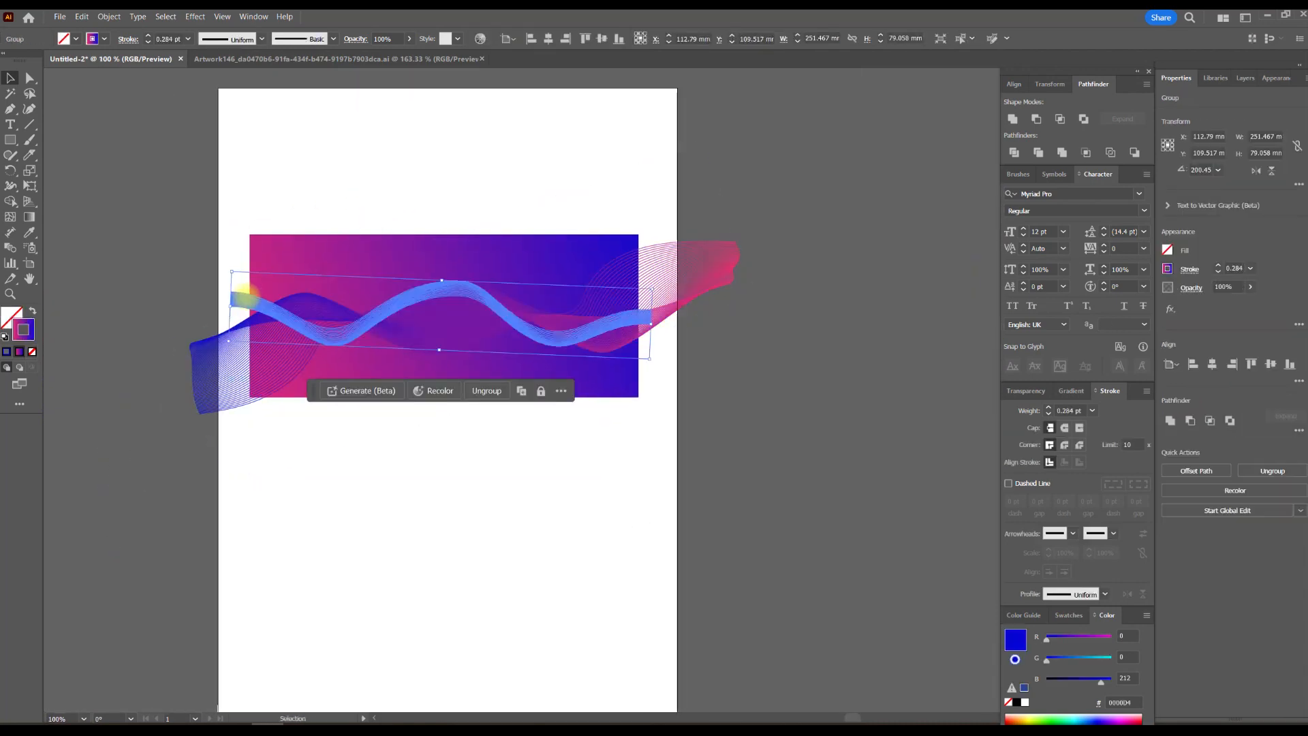
left_click_drag(317, 305, 308, 537)
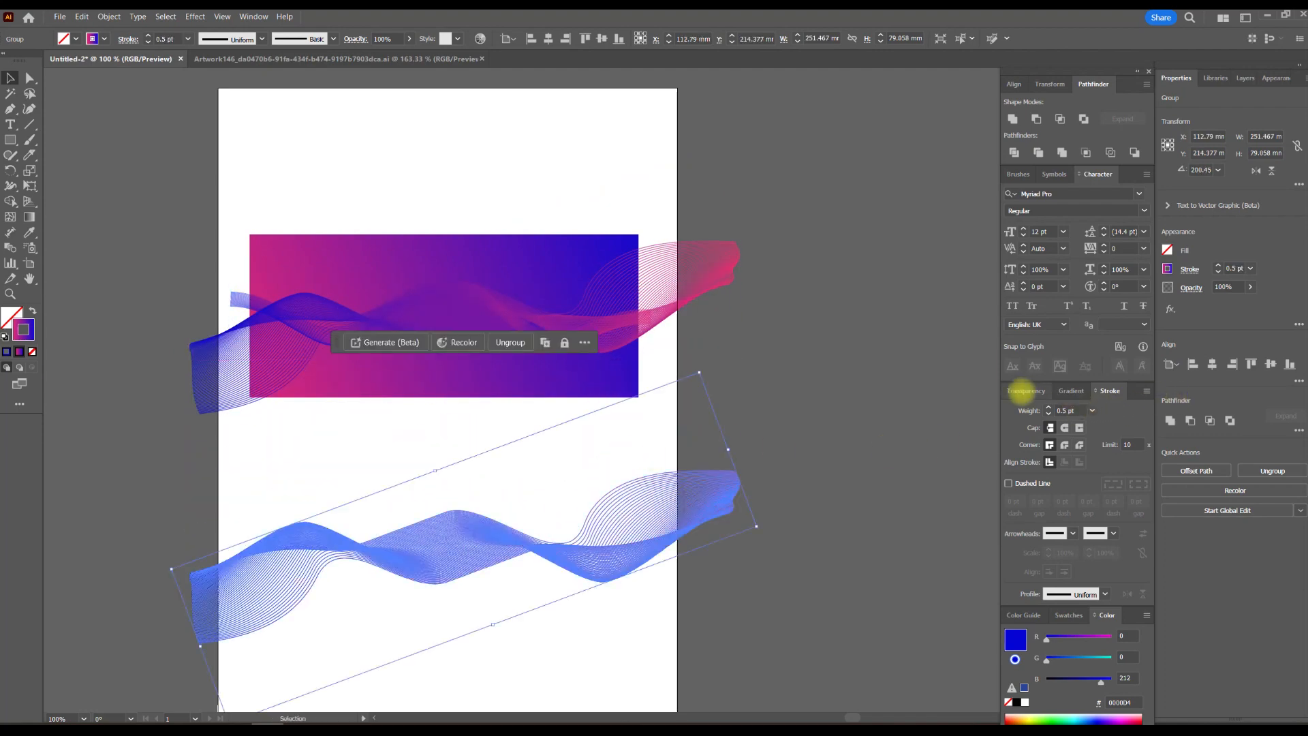
left_click(1025, 391)
key("2")
key("5")
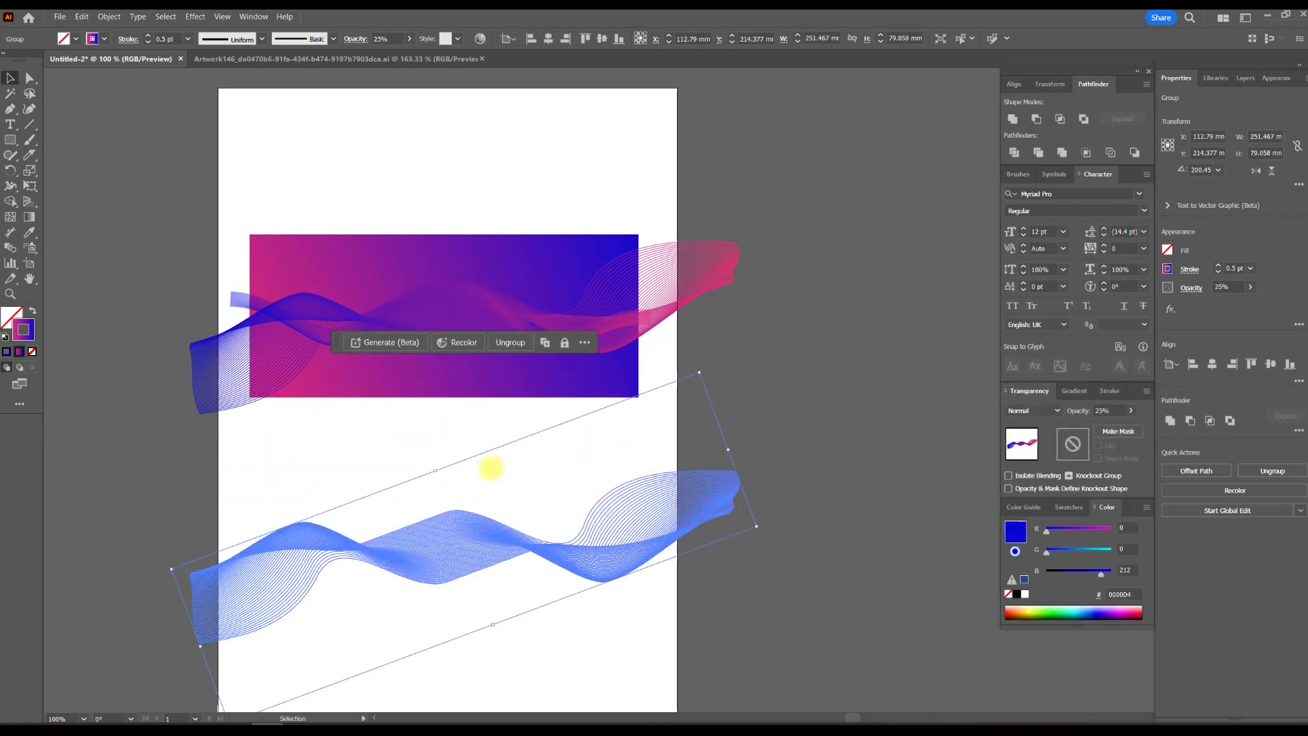
Flip, heighten and rotate the faded wave copy, and place it over the rectangle so it crosses the other waves.
left_click_drag(702, 370, 747, 464)
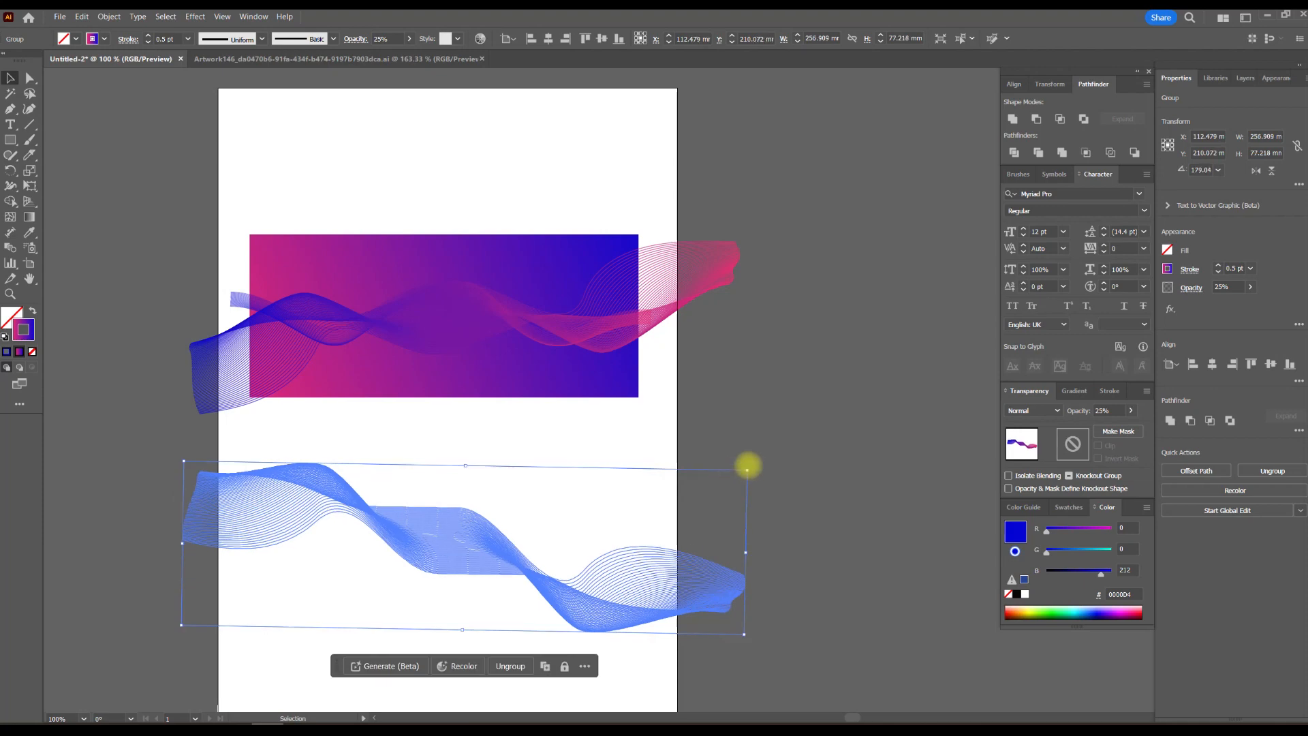
key("ctrl+z")
left_click_drag(460, 466, 463, 608)
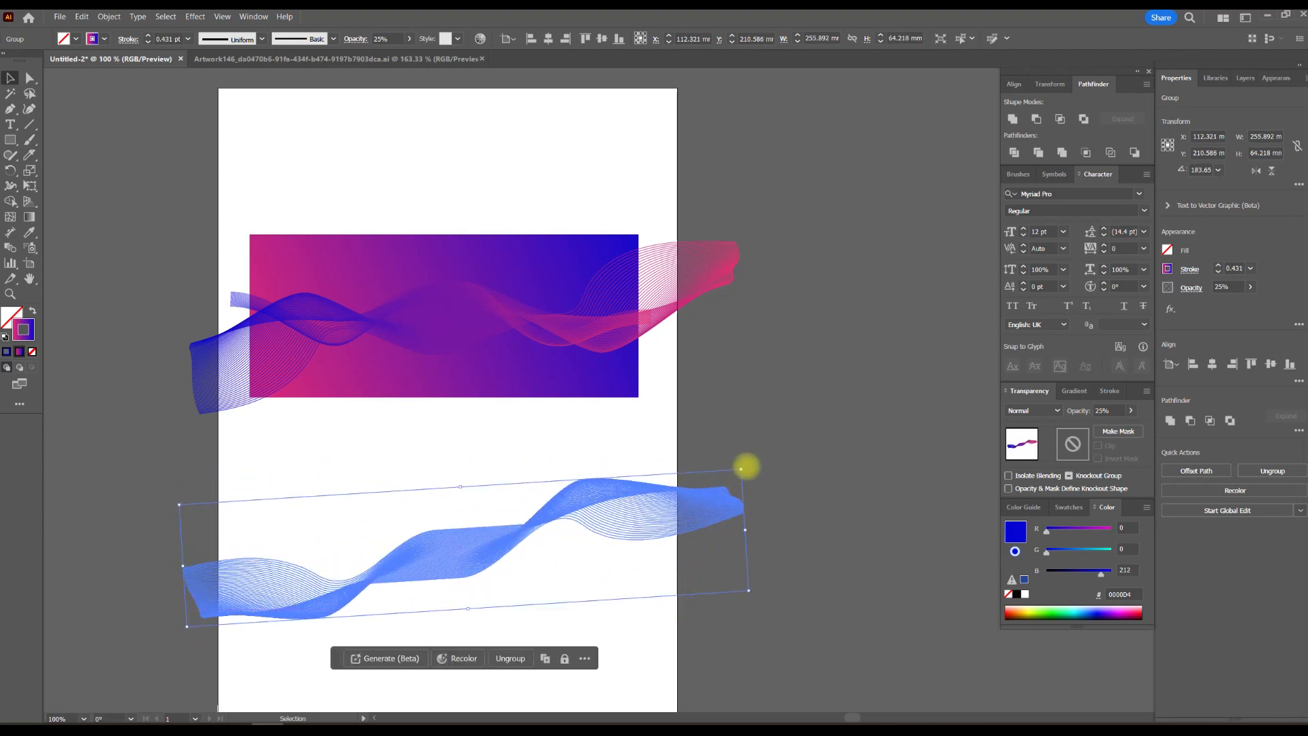
left_click_drag(748, 468, 753, 497)
left_click_drag(466, 486, 469, 390)
left_click_drag(756, 400, 807, 559)
left_click_drag(671, 543, 663, 315)
left_click(789, 319)
scroll(434, 308, "up", 3)
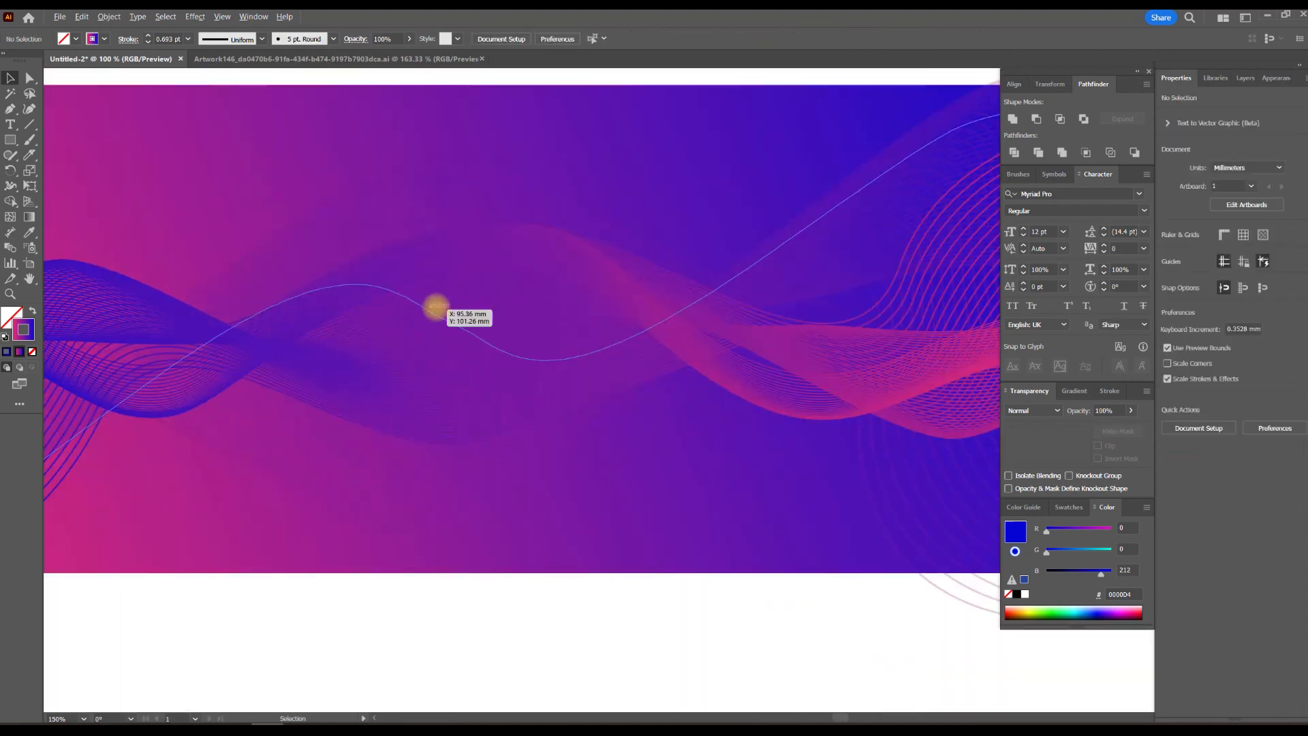
Draw a circle about 175 mm across beside the artboard, using the pink-to-blue gradient as its fill with no stroke.
scroll(403, 171, "down", 1)
left_click_drag(402, 172, 611, 254)
scroll(611, 254, "down", 4)
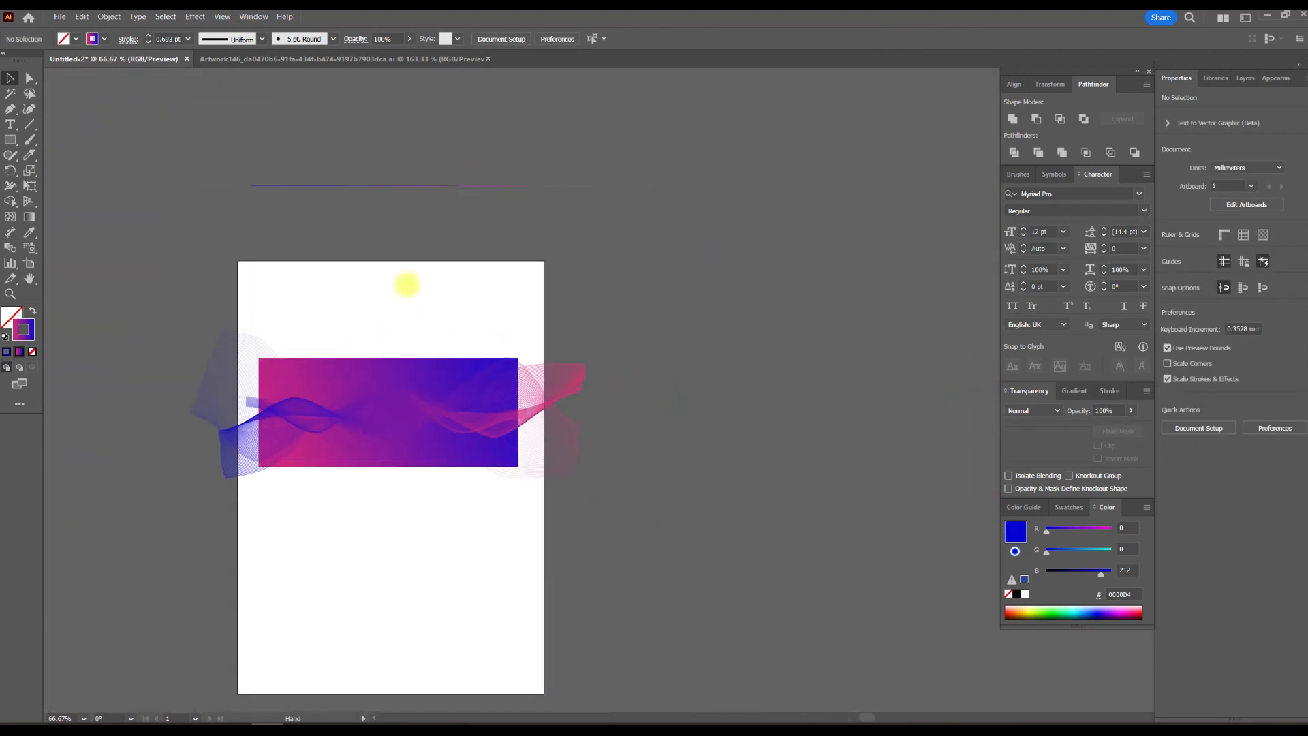
left_click(32, 311)
left_click_drag(20, 140, 62, 175)
mouse_move(690, 407)
left_mouse_down()
mouse_move(543, 397)
mouse_move(663, 490)
mouse_move(670, 525)
left_mouse_up()
Make the circle's gradient radial, running from a white centre stop to a black outer stop.
left_click(1075, 390)
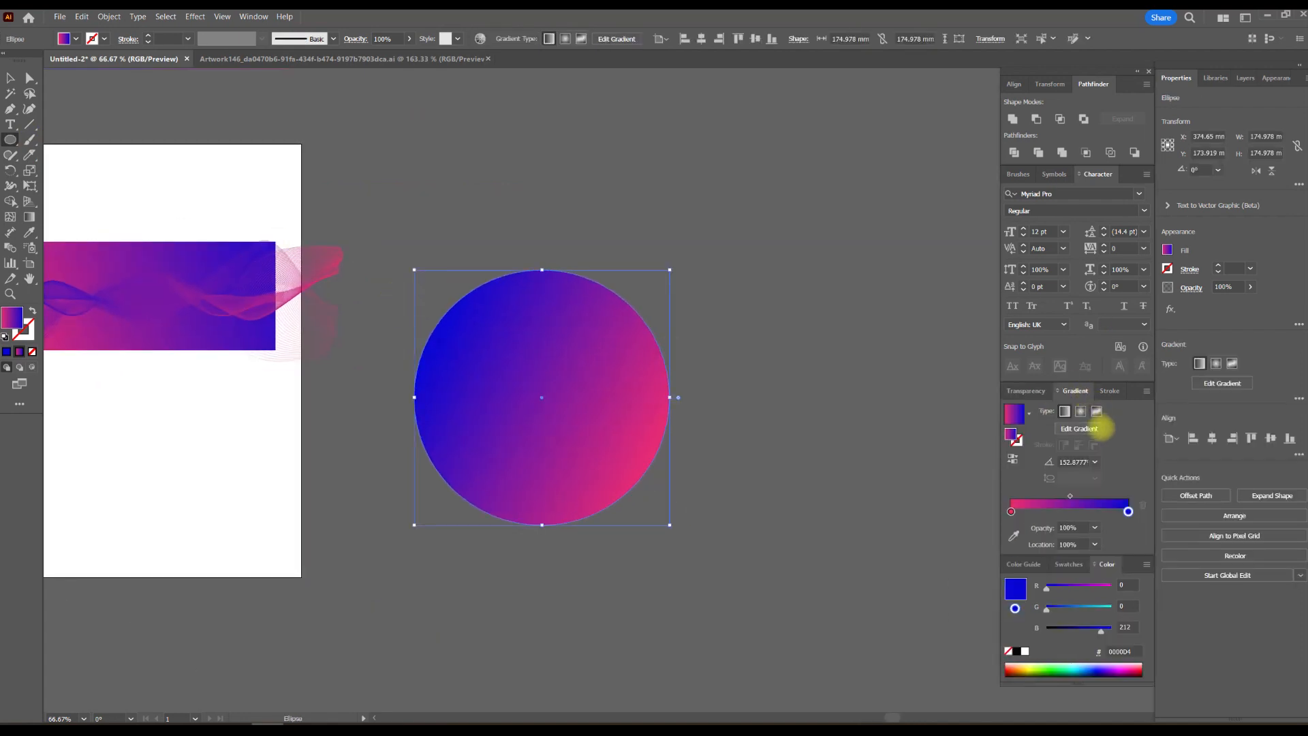
left_click(1081, 411)
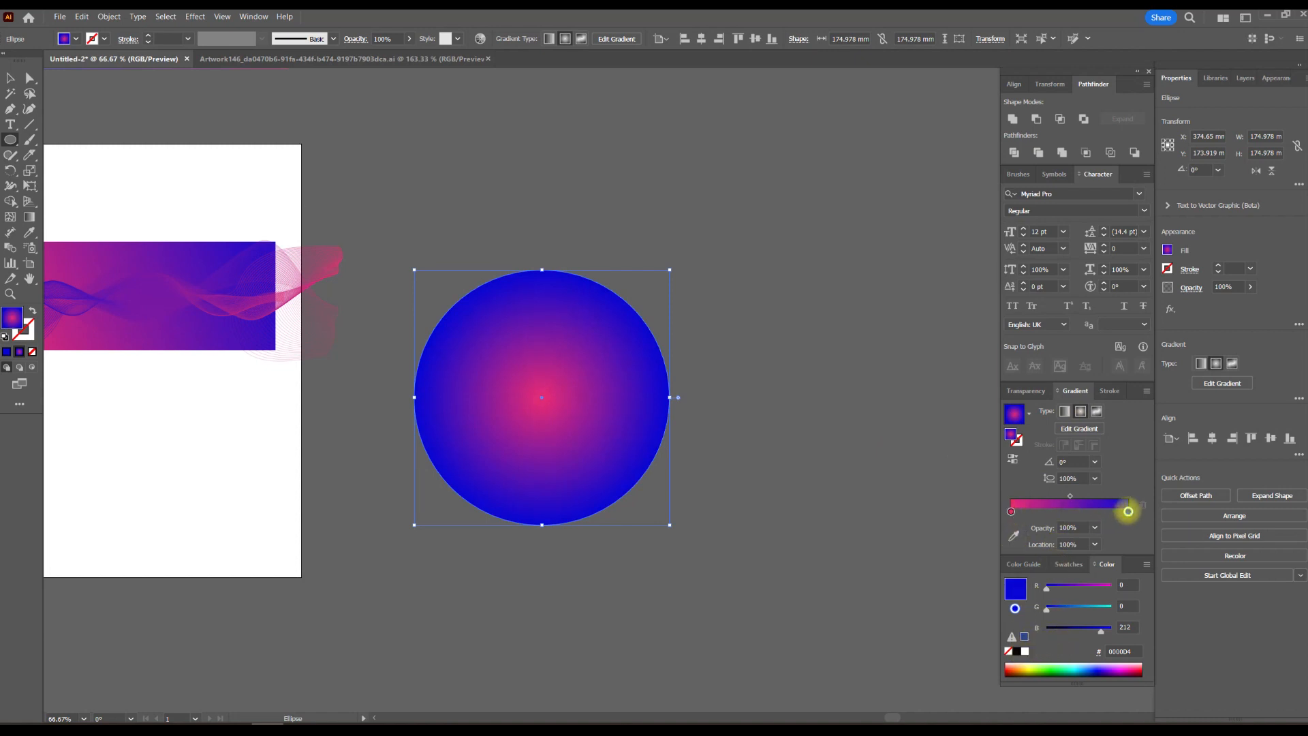
left_click(1011, 511)
left_click(1024, 651)
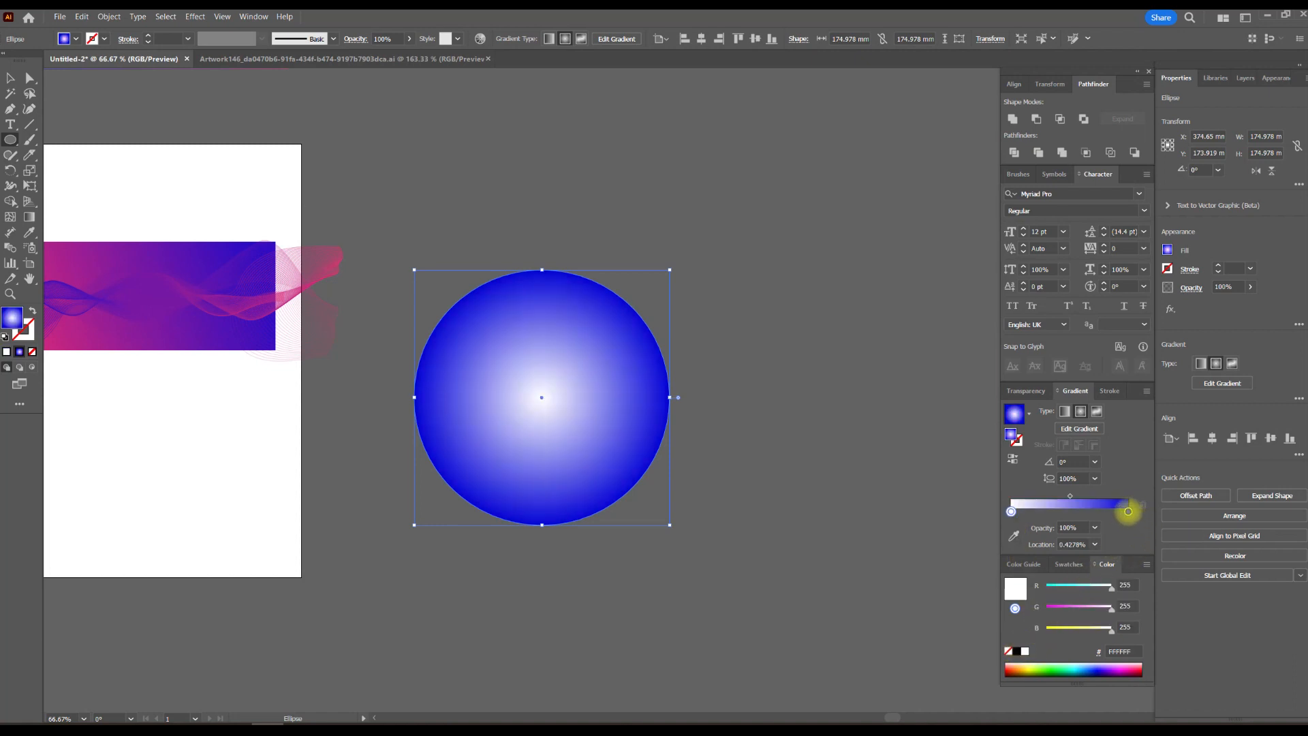
left_click(1128, 511)
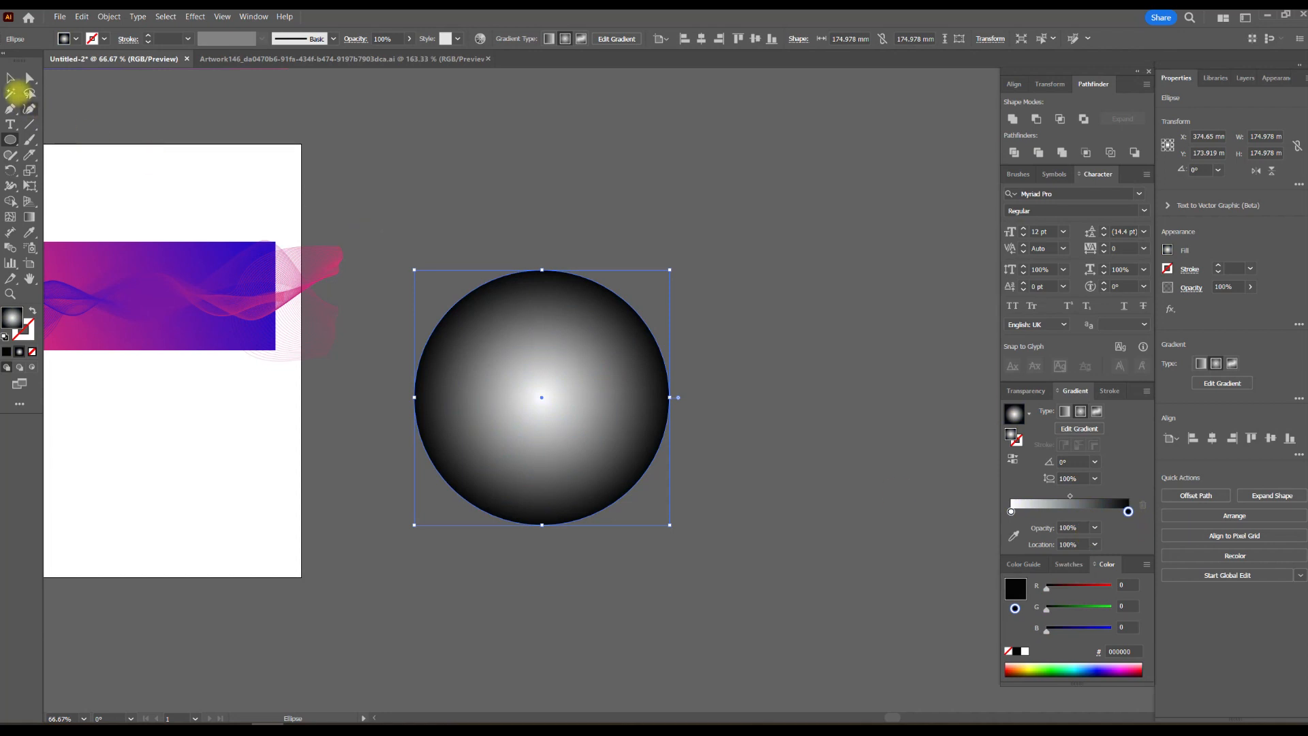
Set the circle's blending mode to Color Dodge and move it over the right part of the rectangle.
left_click(10, 78)
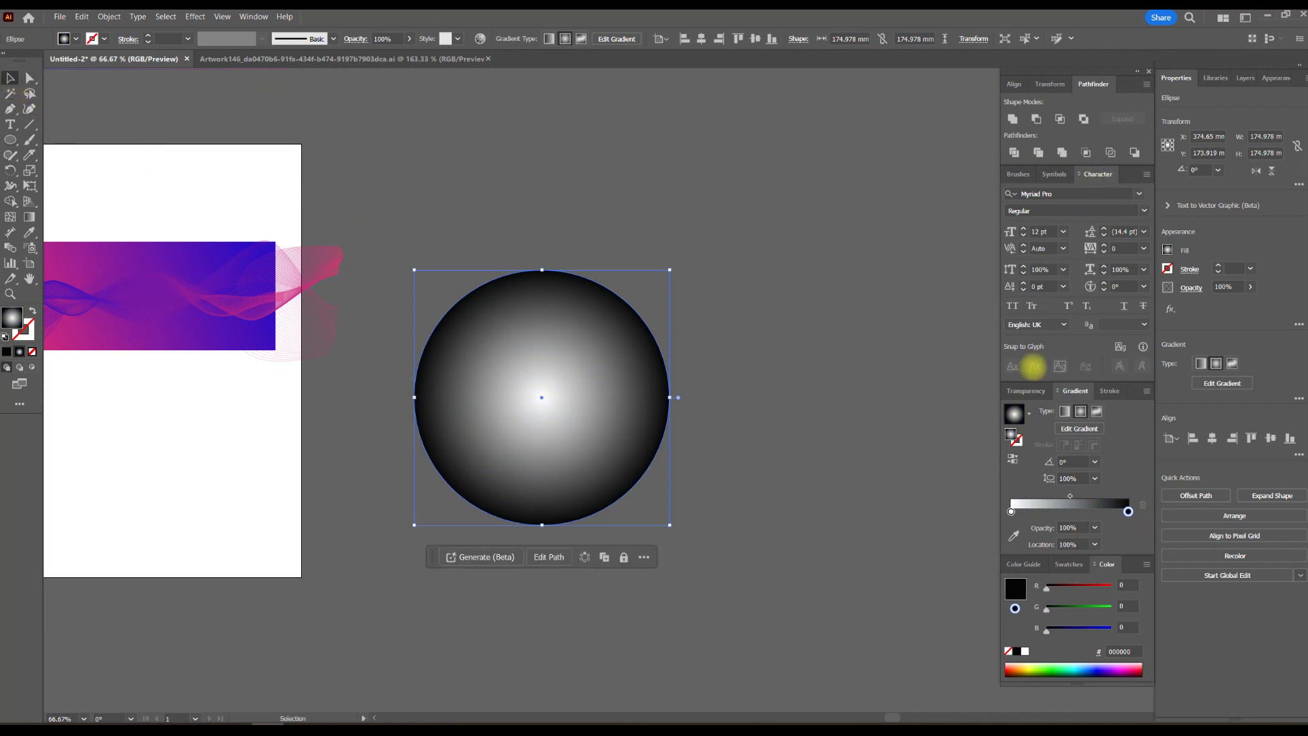
left_click(1026, 391)
left_click(1034, 410)
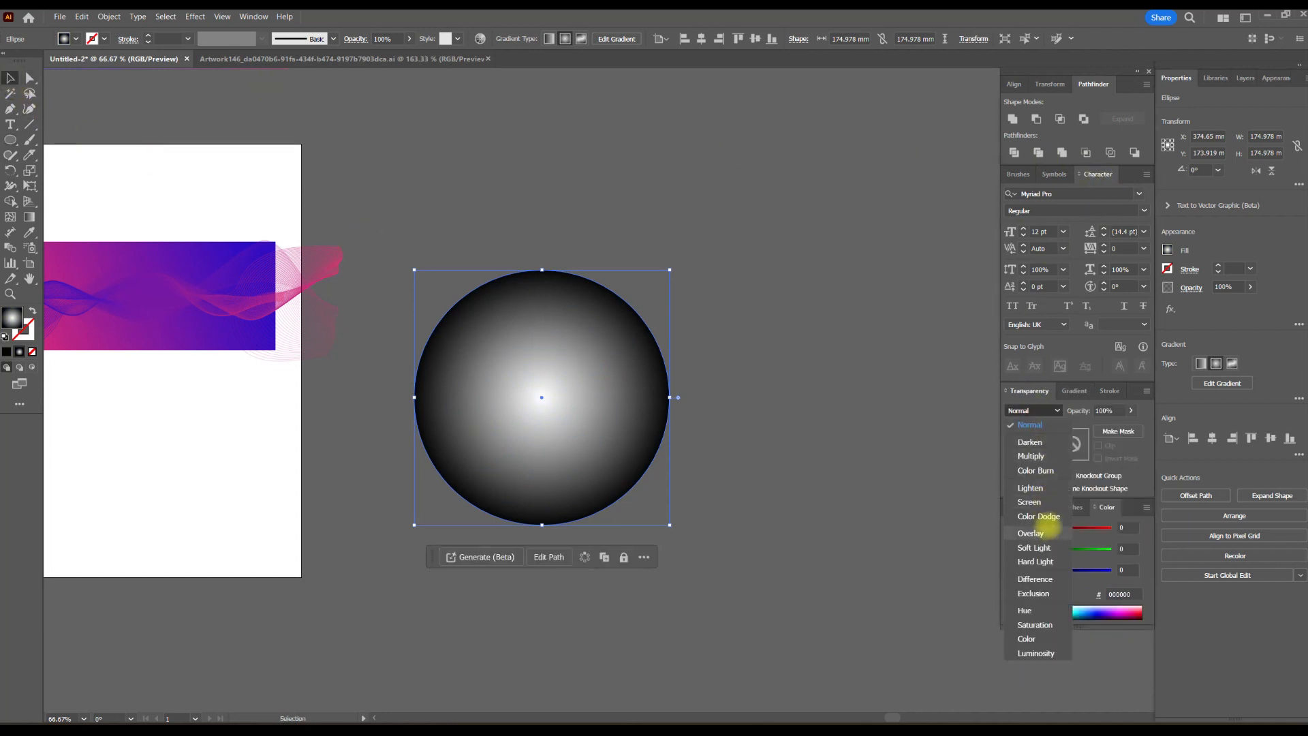
left_click(1041, 517)
left_click(747, 374)
mouse_move(610, 399)
left_mouse_down()
mouse_move(514, 293)
mouse_move(482, 288)
left_mouse_up()
Tint the circle's white centre gradient stop green.
scroll(413, 253, "up", 1)
left_click(1074, 390)
left_click_drag(1111, 586, 1066, 588)
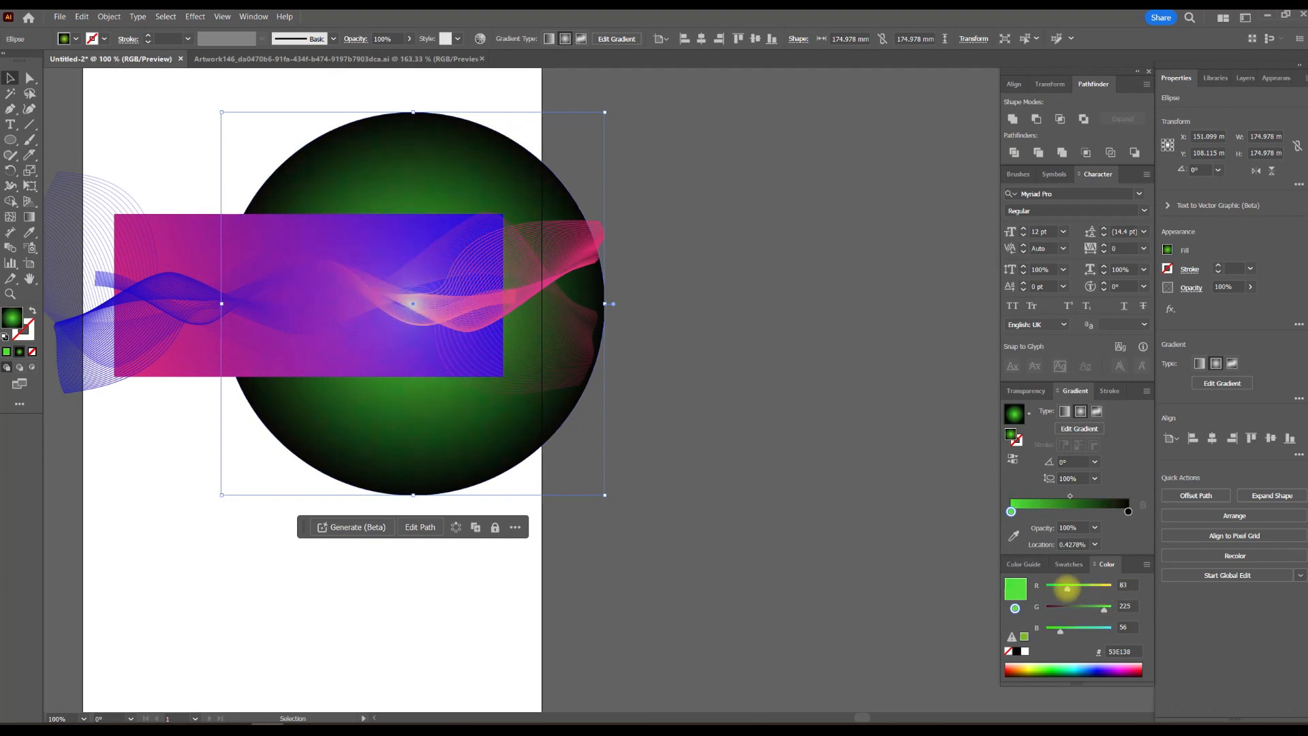
left_click(799, 301)
Duplicate the green circle over the left part of the rectangle and set its centre stop to R 117, G 132, B 132.
left_click_drag(693, 253, 922, 333)
left_click_drag(766, 257, 491, 251)
mouse_move(1104, 607)
left_mouse_down()
mouse_move(1086, 610)
mouse_move(1099, 629)
left_mouse_up()
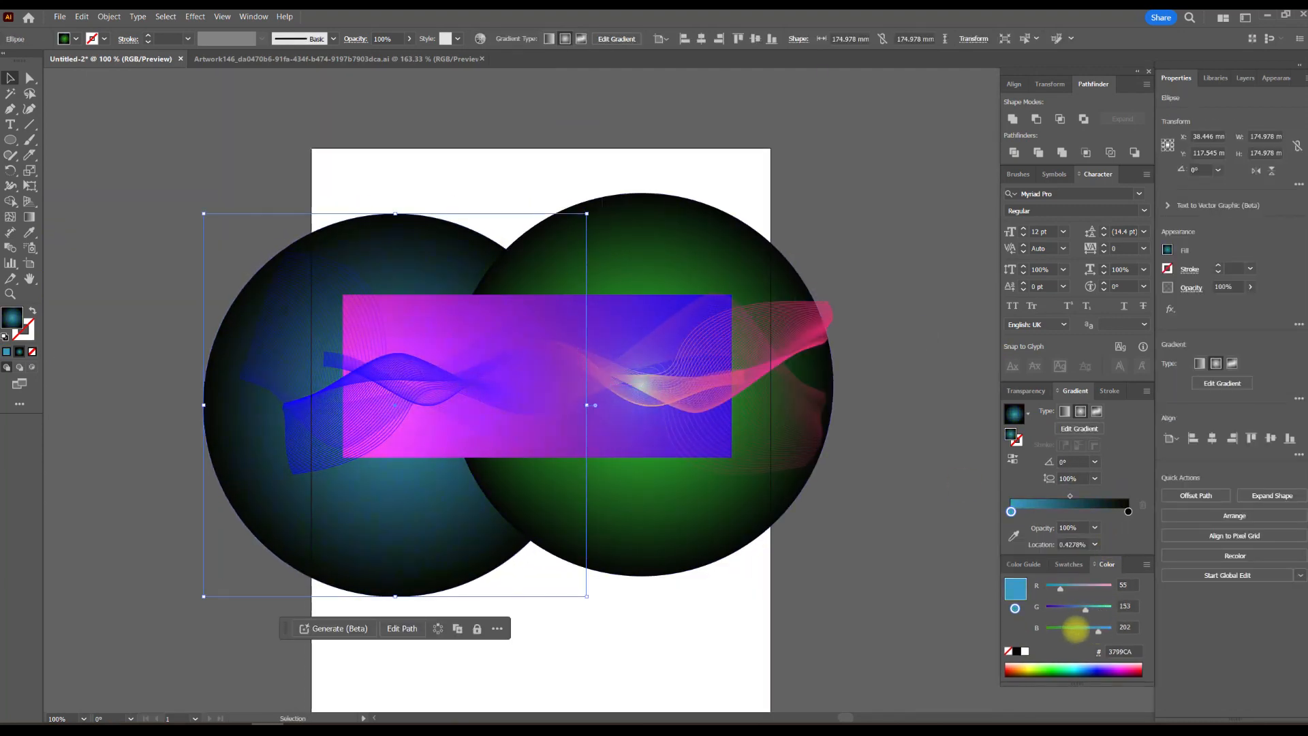
left_click_drag(1062, 587, 1097, 609)
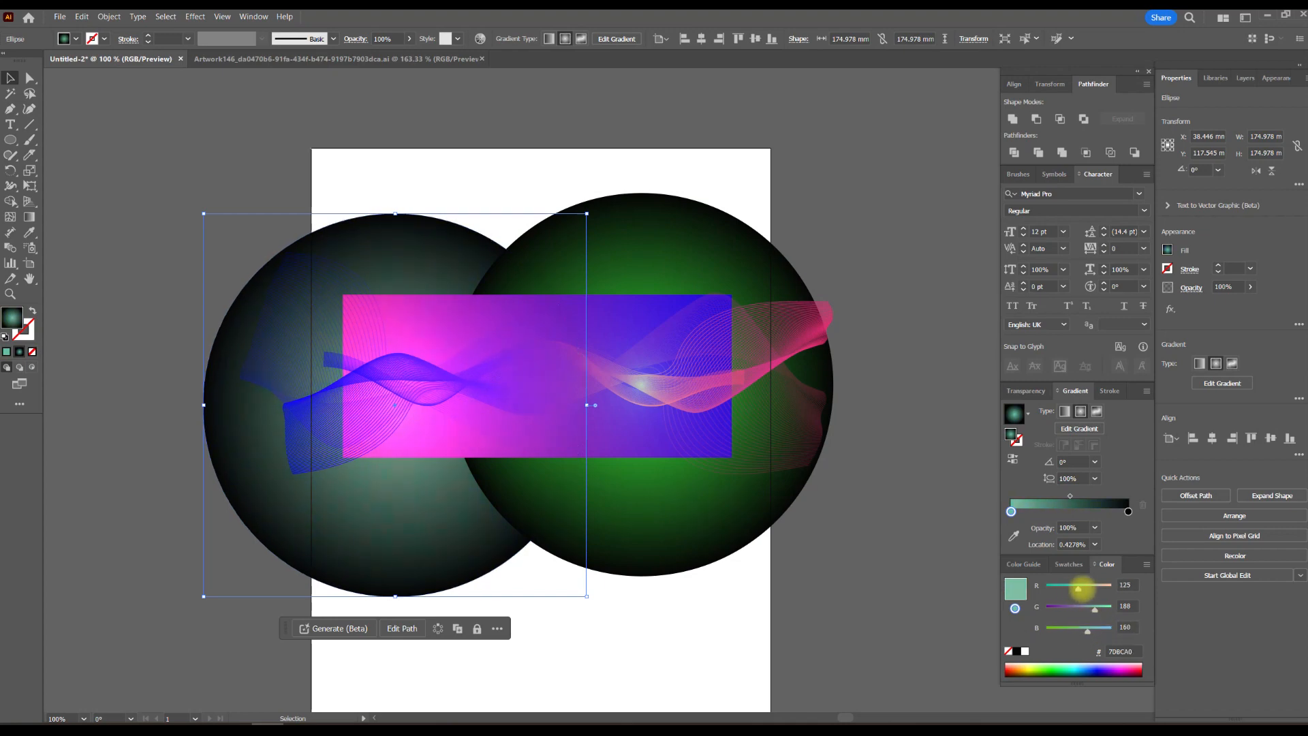
left_click_drag(1077, 590, 1075, 590)
scroll(458, 418, "up", 2)
left_click_drag(744, 370, 634, 390)
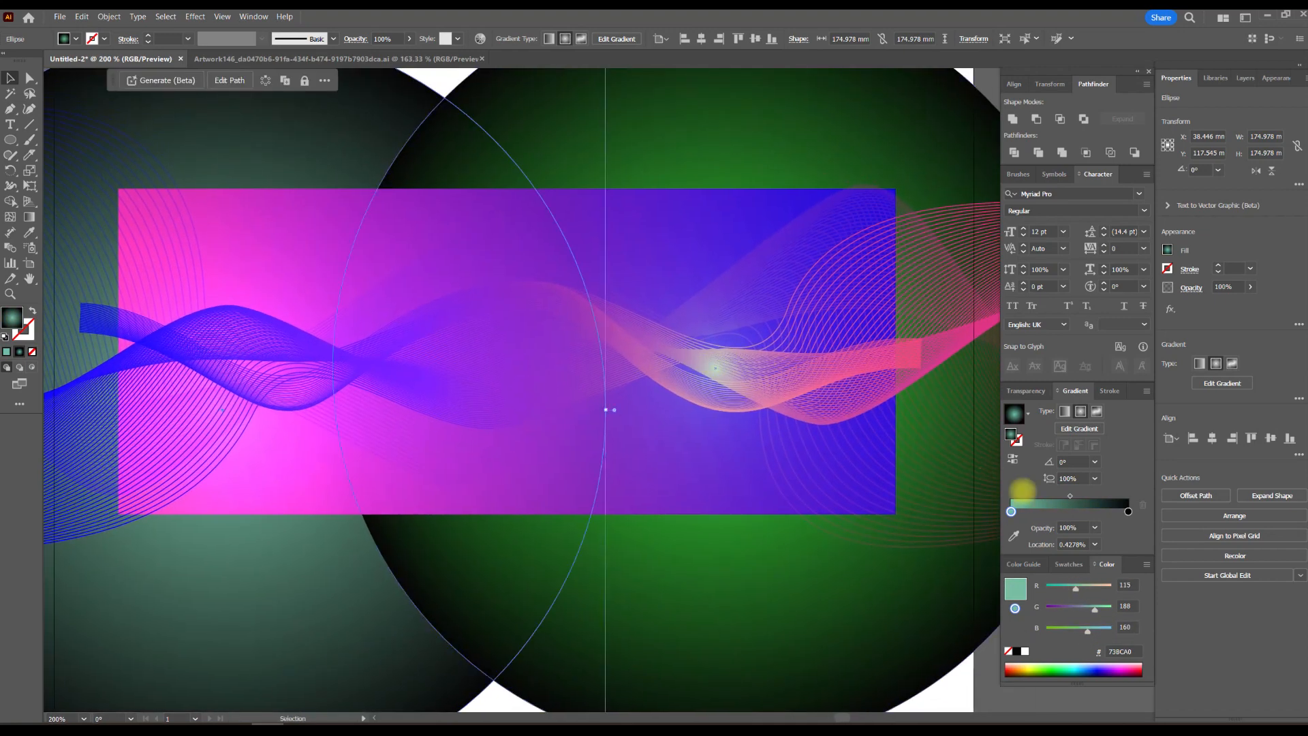
left_click_drag(1076, 587, 1081, 609)
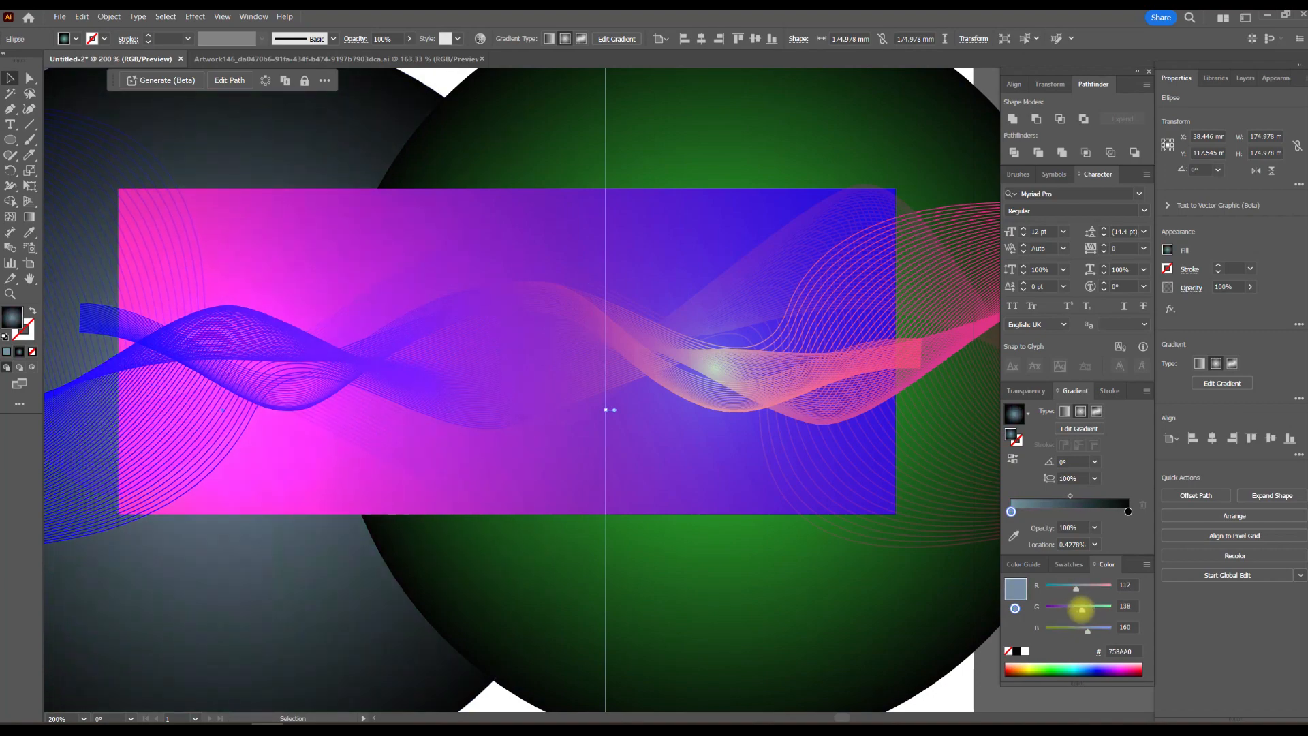
scroll(702, 427, "down", 3)
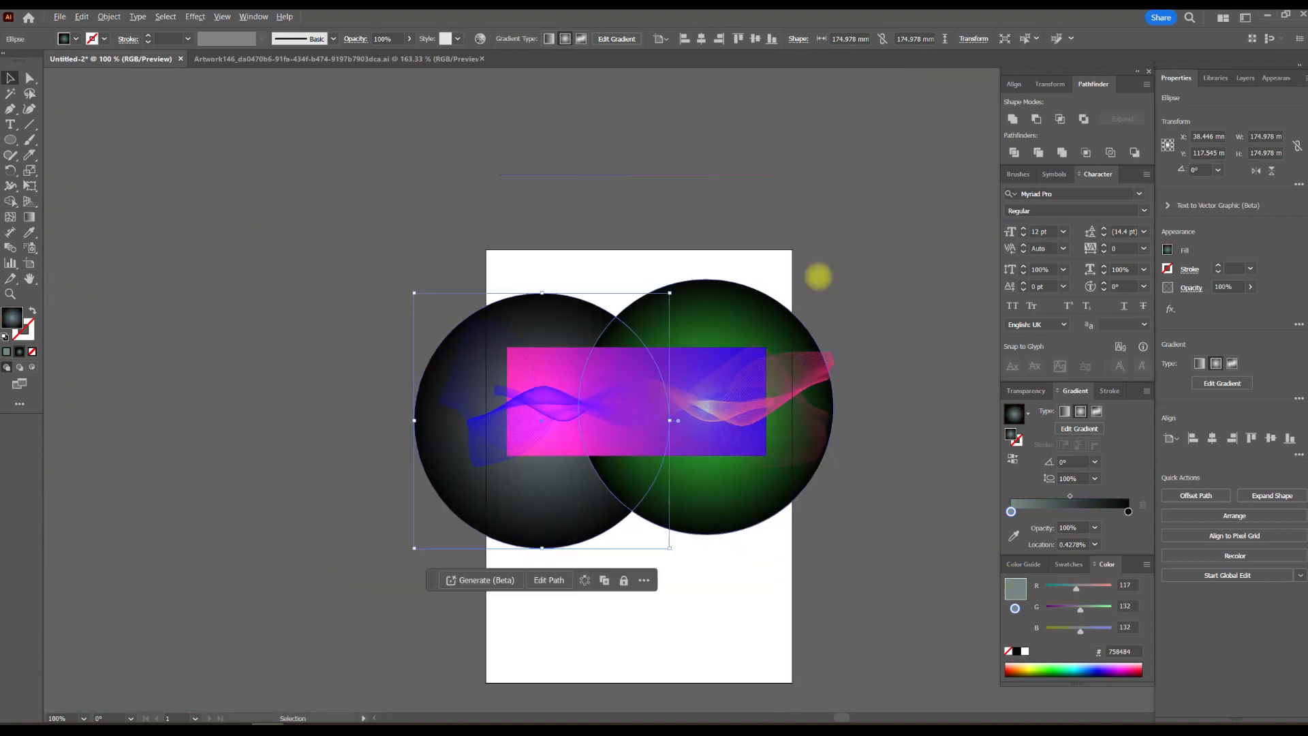
left_click(784, 297)
Examine the glow effects of both circles on the waves and rectangle up close.
left_click_drag(685, 385, 598, 368)
scroll(631, 299, "up", 1)
scroll(487, 362, "up", 4)
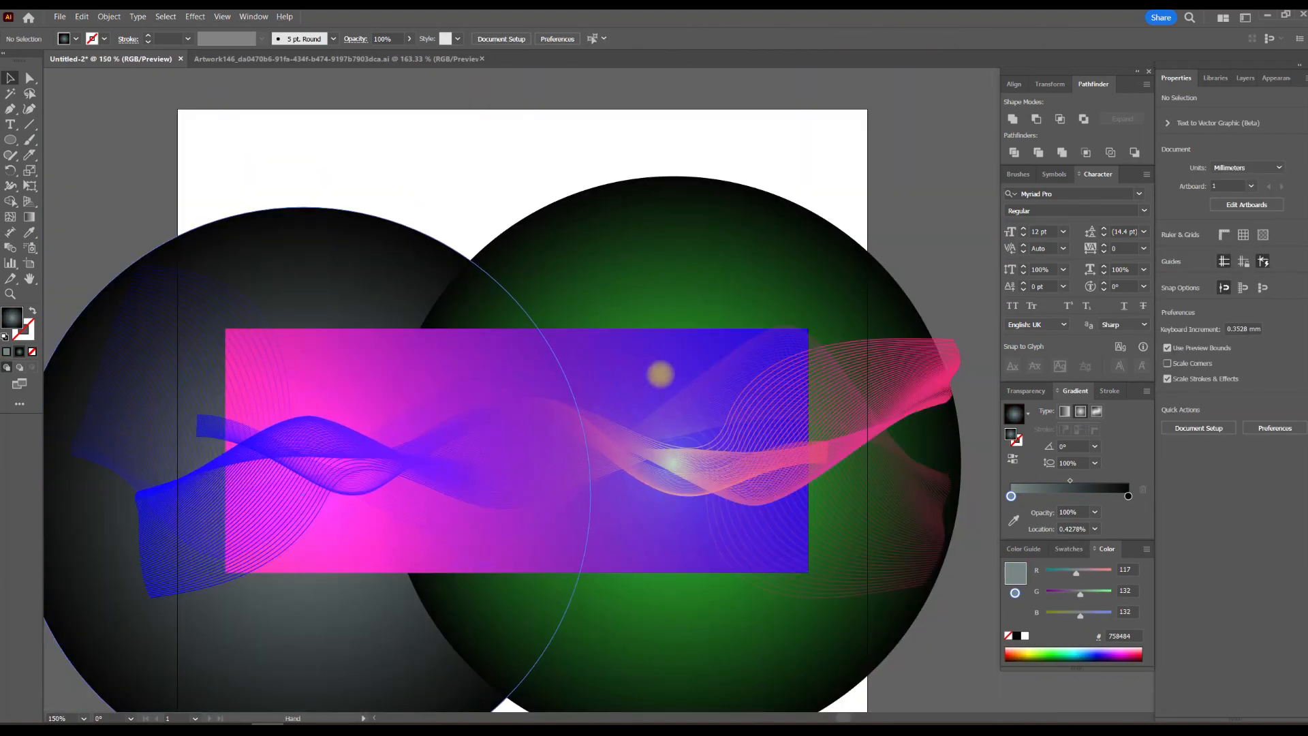
left_click_drag(495, 324, 774, 245)
left_click_drag(968, 388, 748, 473)
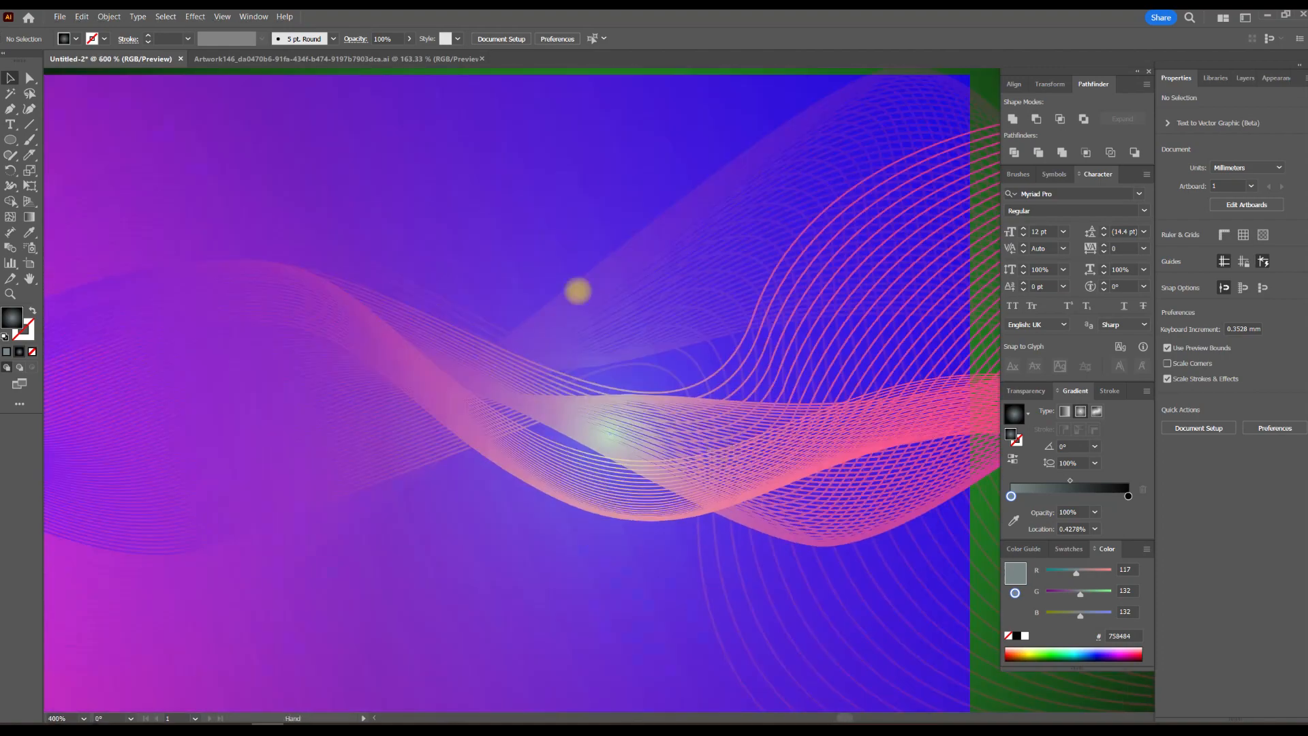
left_click_drag(105, 351, 587, 371)
scroll(587, 370, "down", 2)
left_click_drag(805, 249, 529, 316)
key("ctrl+y")
key("ctrl+y")
Redraw the background rectangle's linear gradient diagonally, from pink at its lower left to blue at its upper right.
left_click(589, 304)
key("g")
scroll(543, 319, "down", 3)
left_click_drag(361, 450, 460, 387)
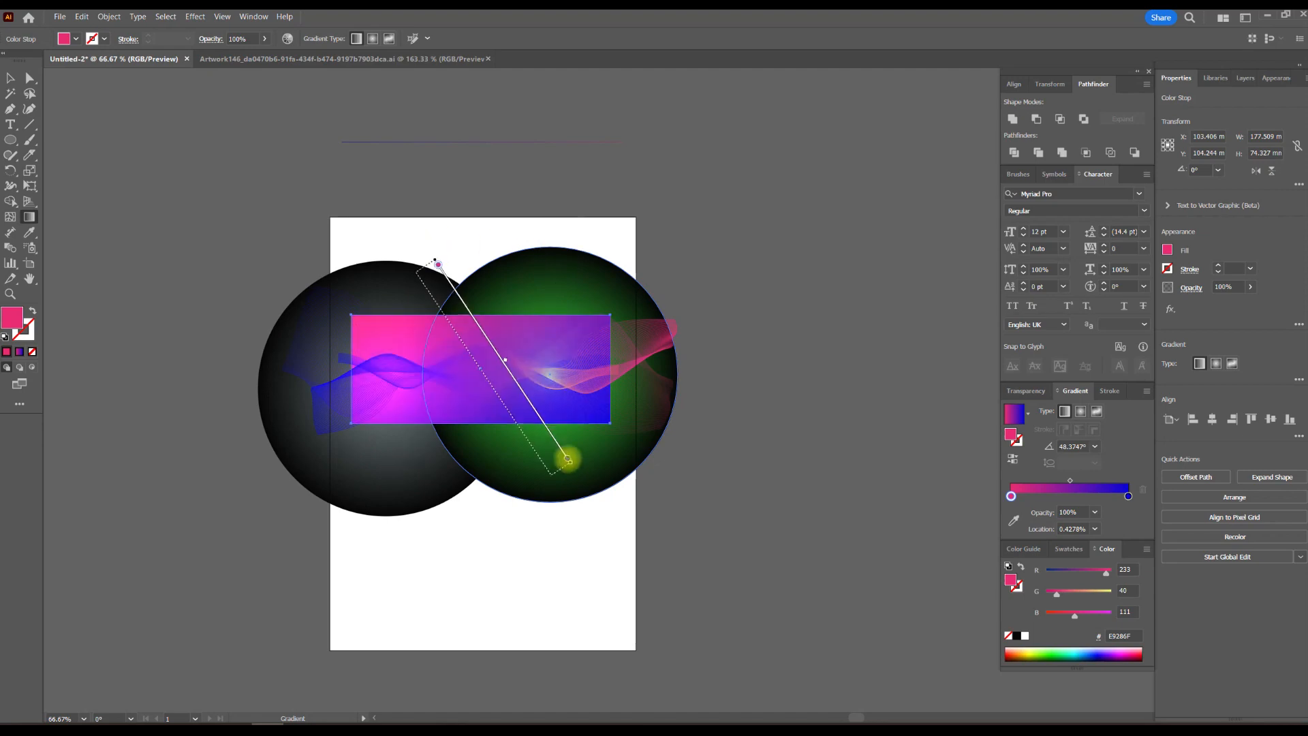
left_click_drag(408, 484, 518, 301)
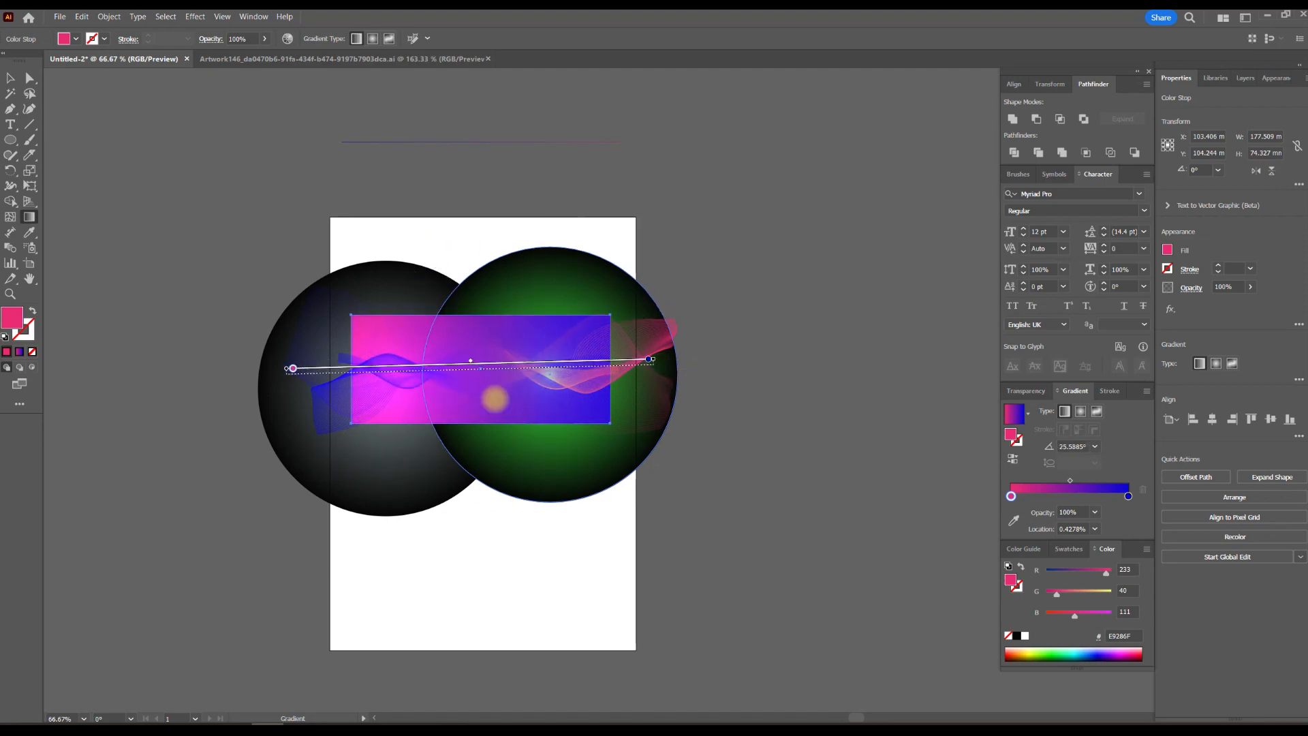
key("v")
left_click(811, 255)
scroll(503, 381, "up", 3)
scroll(538, 368, "down", 1)
left_click_drag(708, 354, 666, 400)
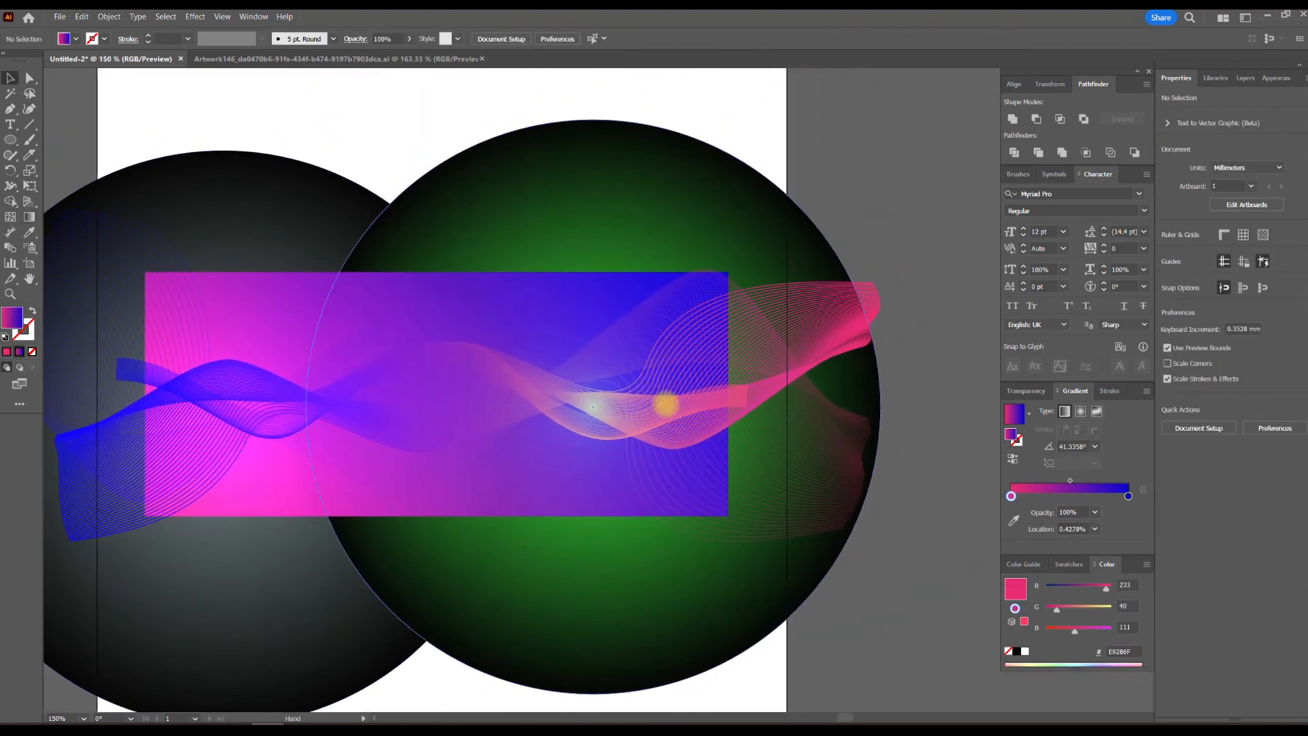